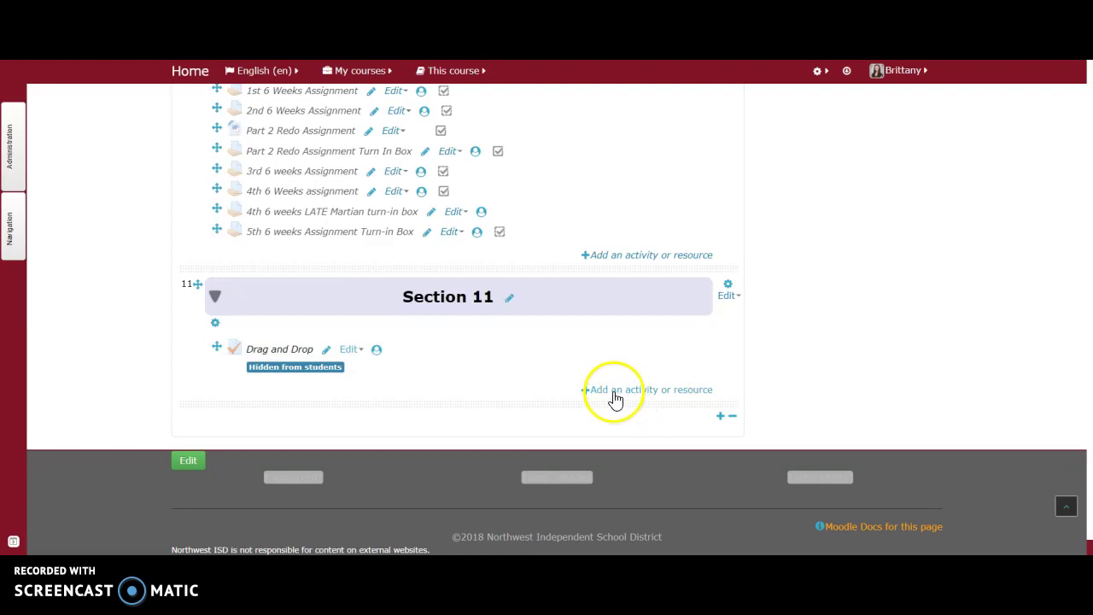
# Choose Quiz from Section 11's activity list and add it.
pyautogui.click(657, 393)
pyautogui.scroll(-2, 487, 307)
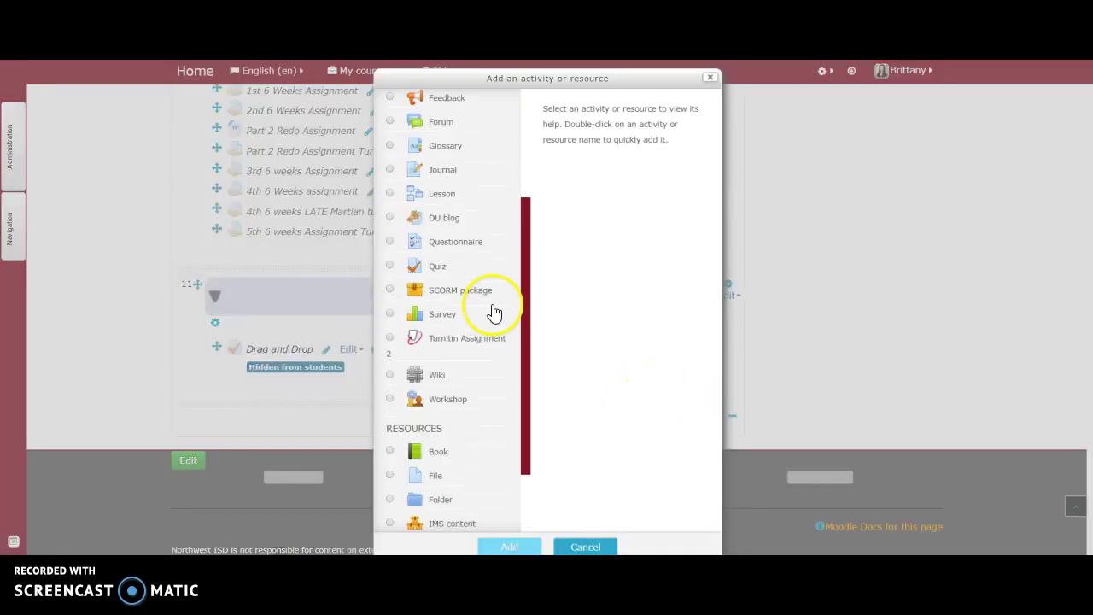
pyautogui.click(480, 265)
pyautogui.click(507, 545)
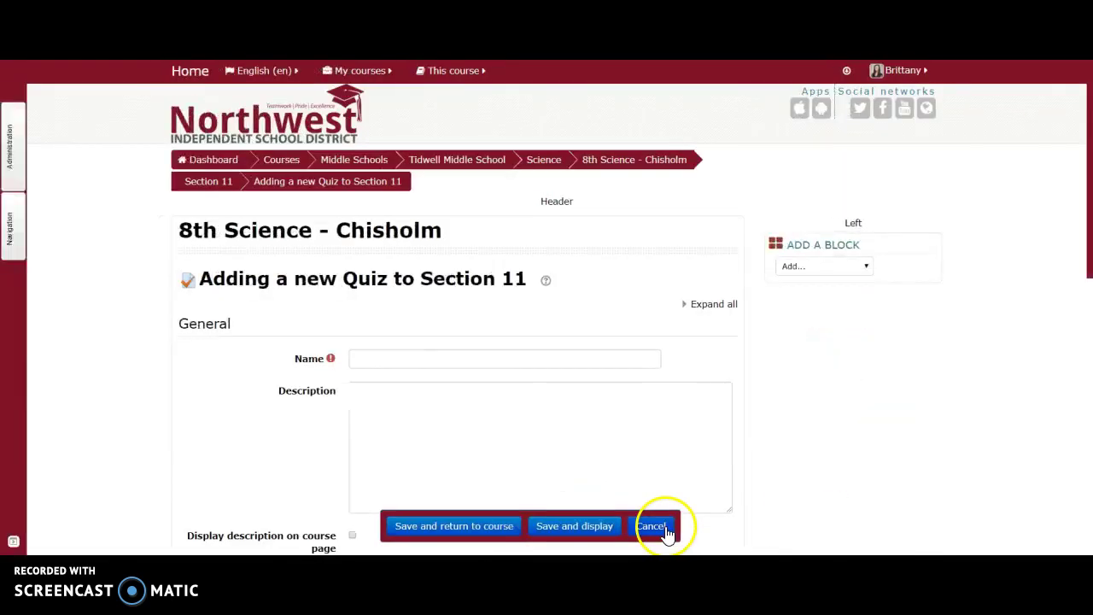
# Name the quiz 'Test' with description 'test', then save and display it.
pyautogui.click(441, 358)
pyautogui.write('Test')
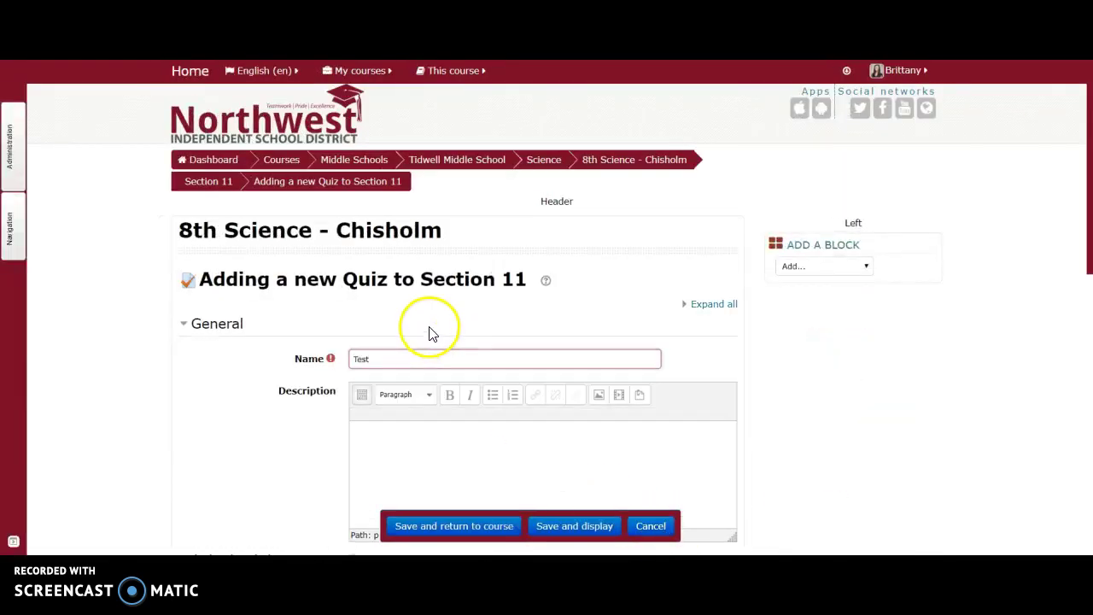
pyautogui.click(431, 333)
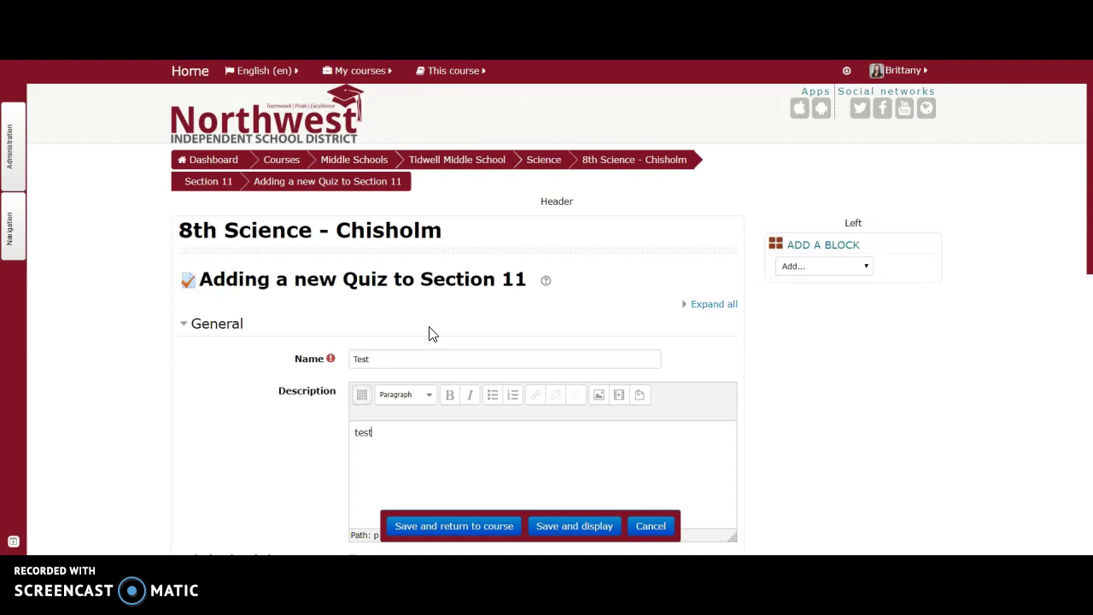
pyautogui.scroll(-6, 432, 332)
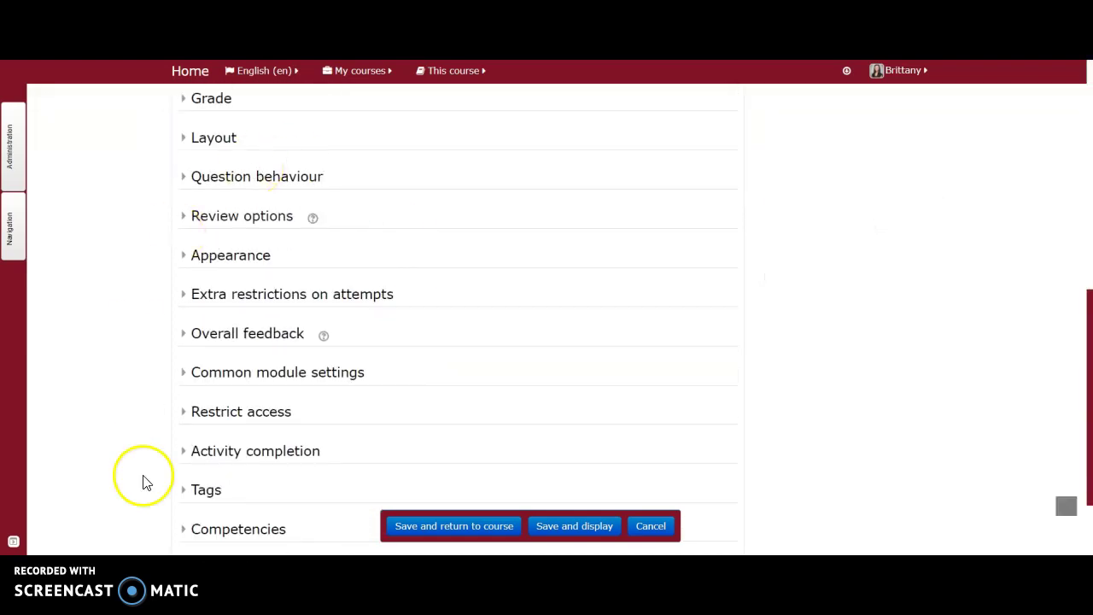
pyautogui.click(574, 527)
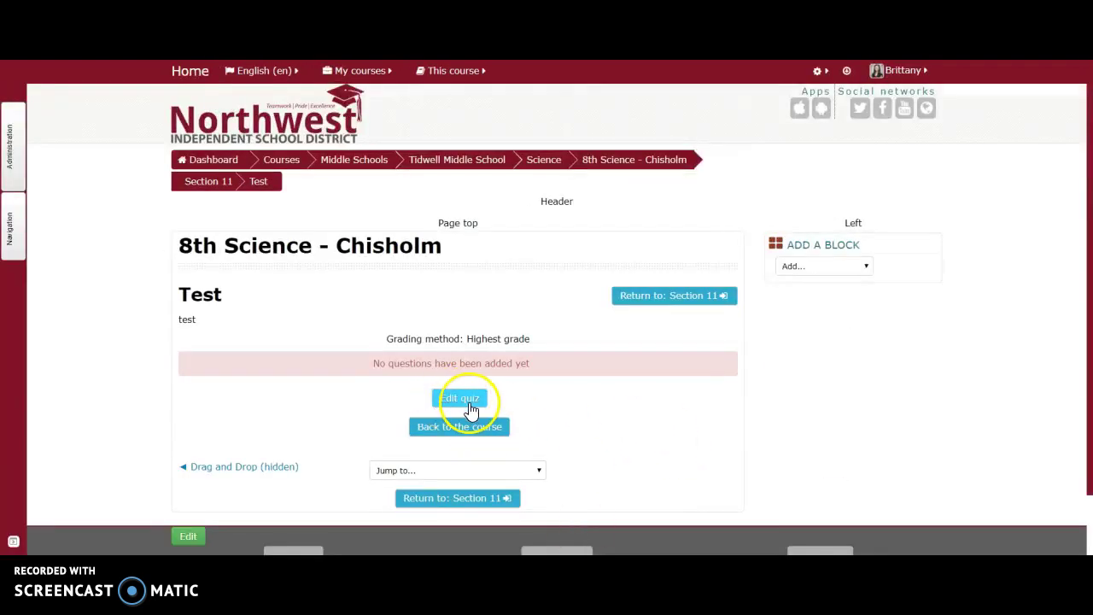
# Go to Edit quiz from the Administration block and open the Add question menu.
pyautogui.click(18, 184)
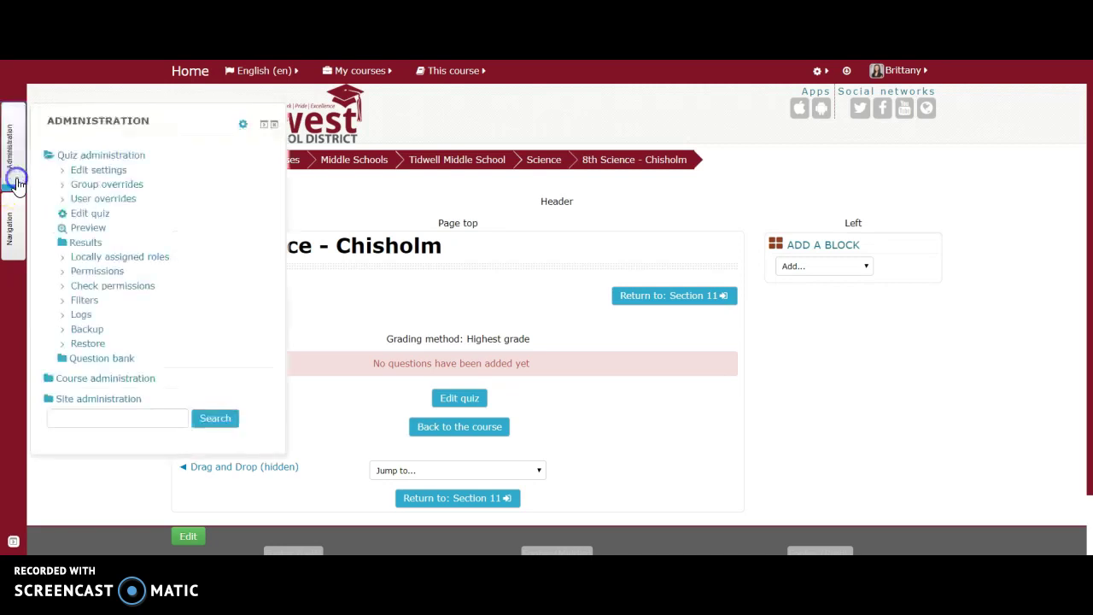
pyautogui.click(86, 214)
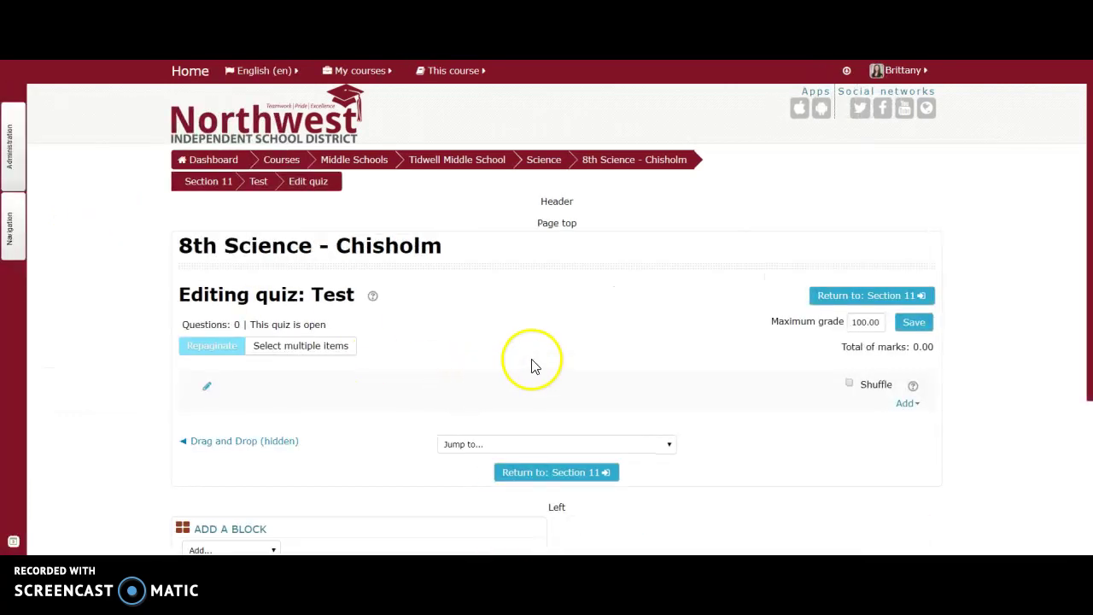
pyautogui.scroll(-1, 532, 364)
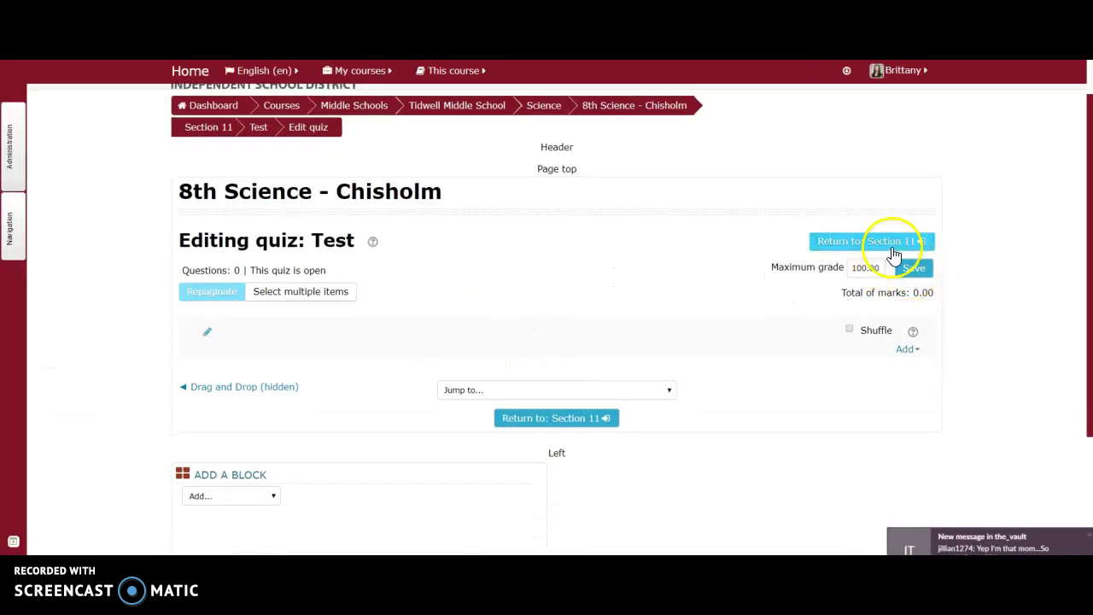
pyautogui.click(904, 351)
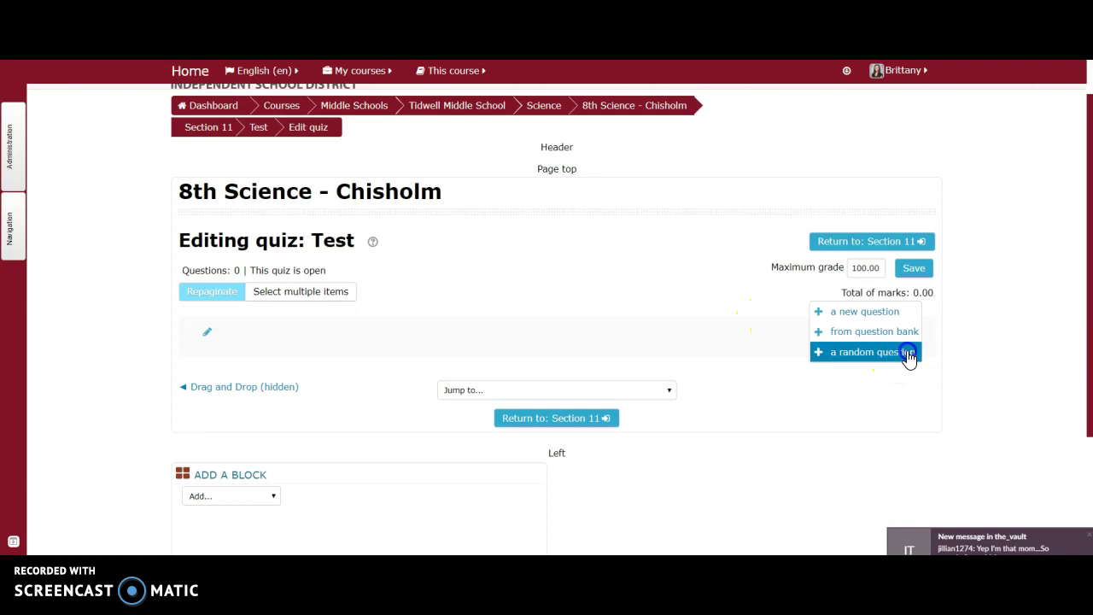
# Choose a new 'Drag and drop into text' question and confirm the type.
pyautogui.click(892, 311)
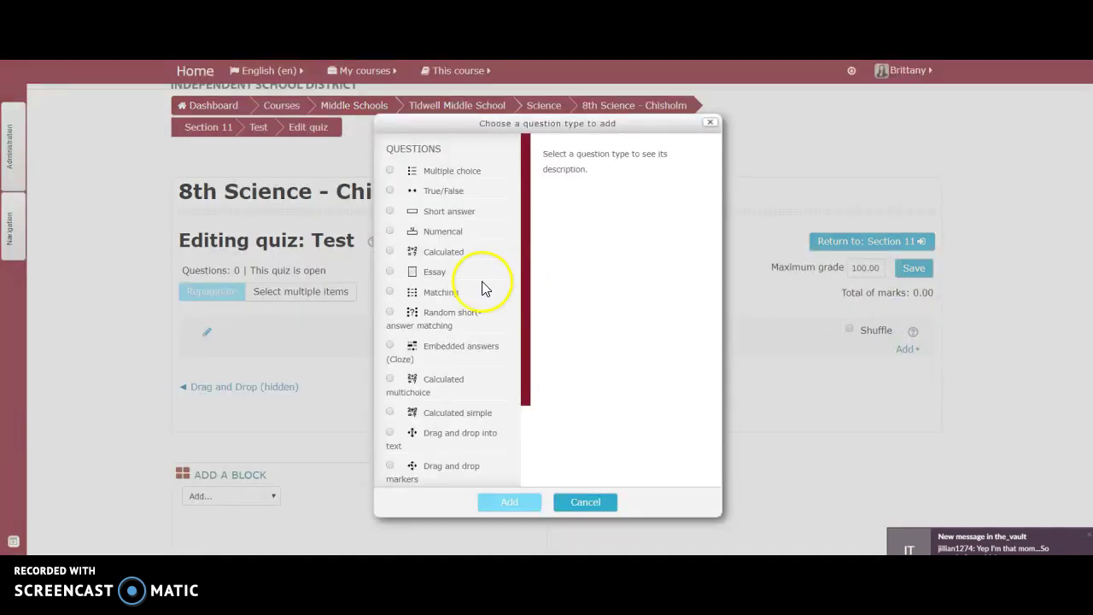
pyautogui.scroll(-2, 483, 289)
pyautogui.click(464, 365)
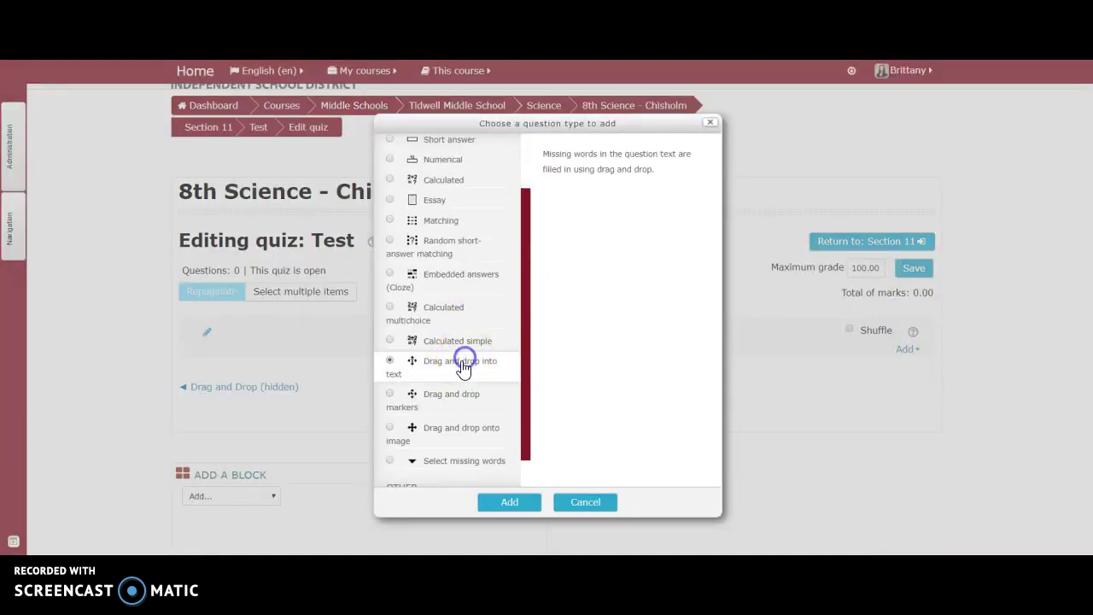
pyautogui.click(501, 509)
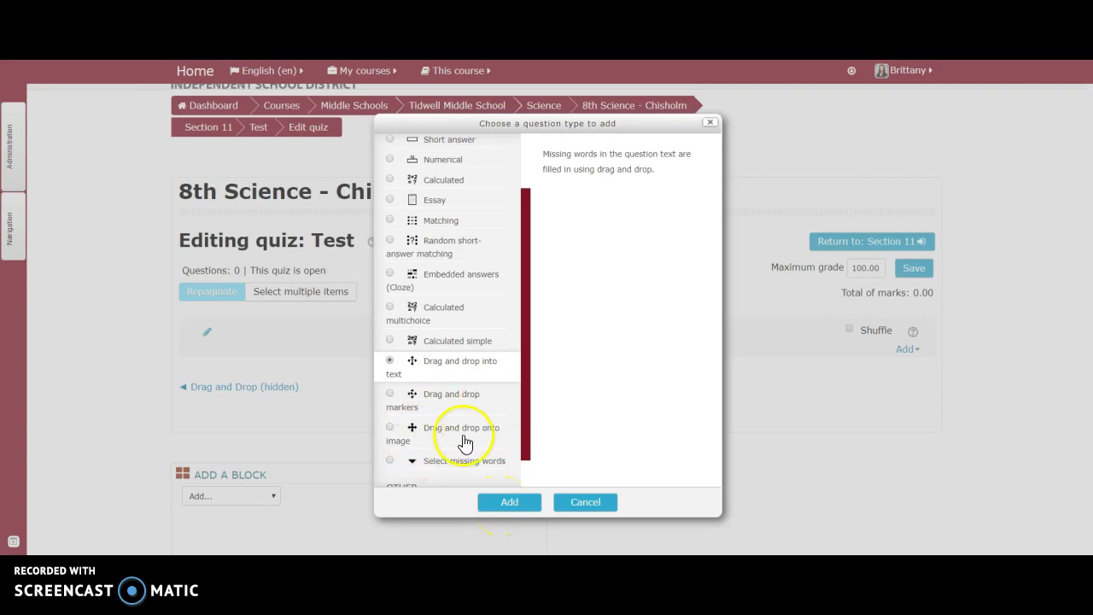
pyautogui.click(425, 438)
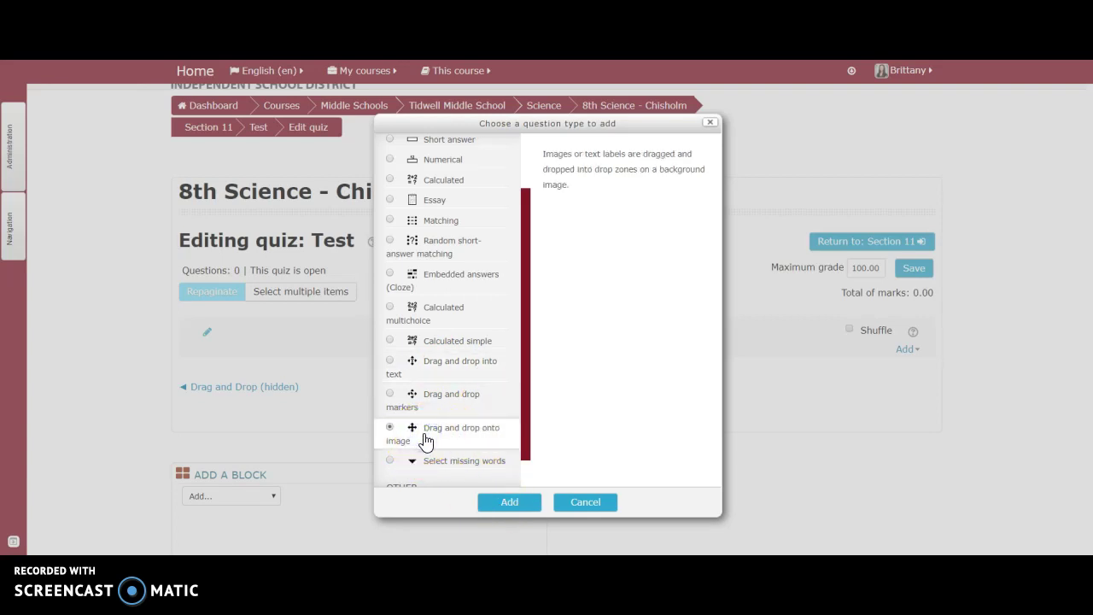
pyautogui.click(400, 361)
pyautogui.click(517, 503)
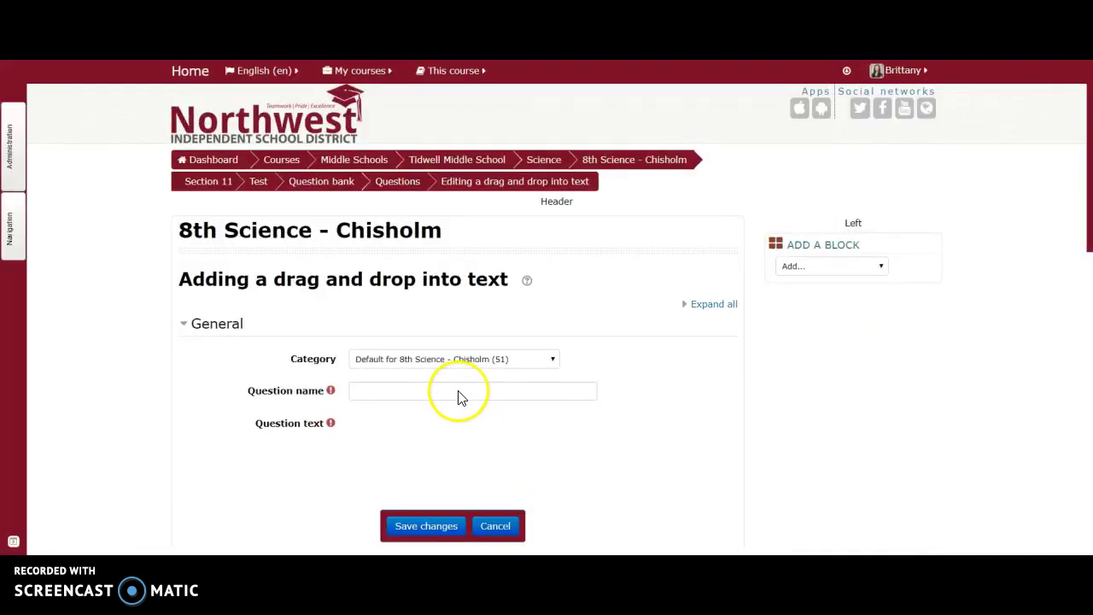
# Name the question 'Test' with text 'This example is for [[1]] and then [[2]]. This is [[3]] the third.'.
pyautogui.click(458, 389)
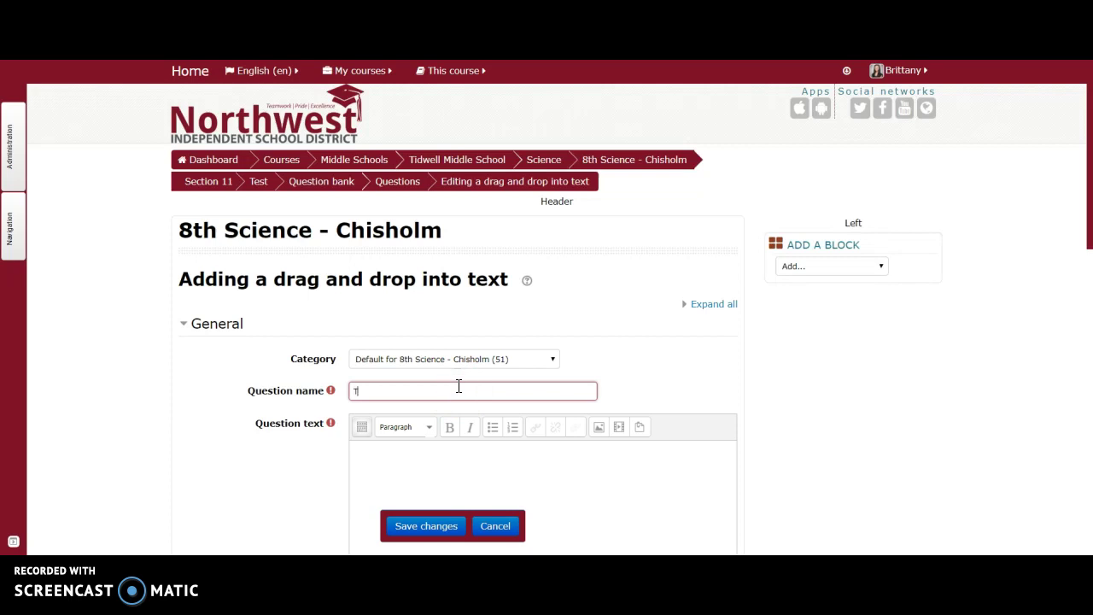
pyautogui.scroll(-2, 458, 387)
pyautogui.click(476, 374)
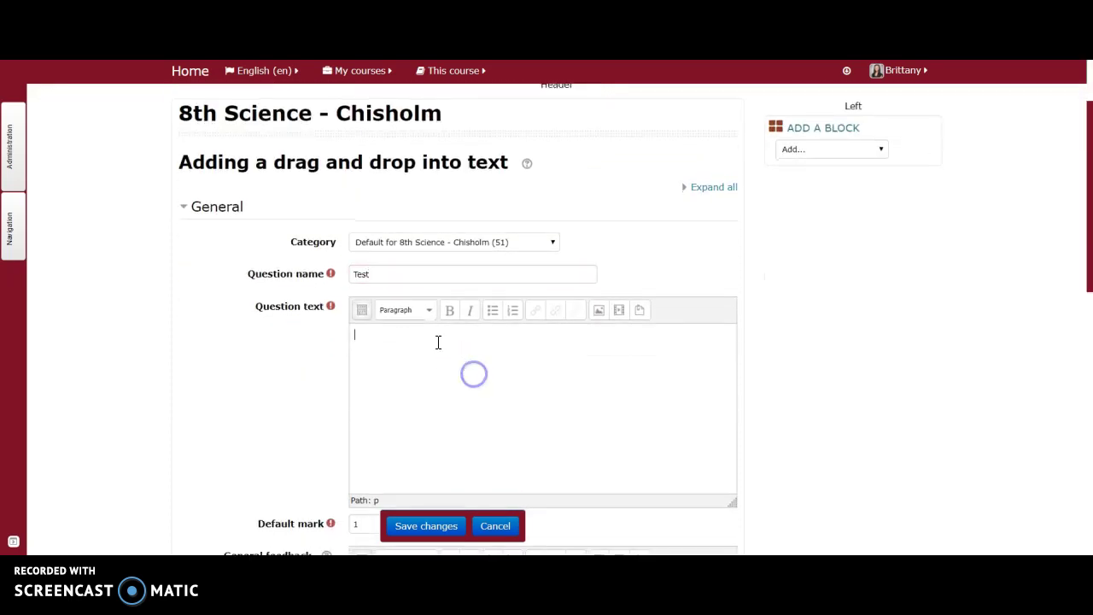
pyautogui.click(403, 333)
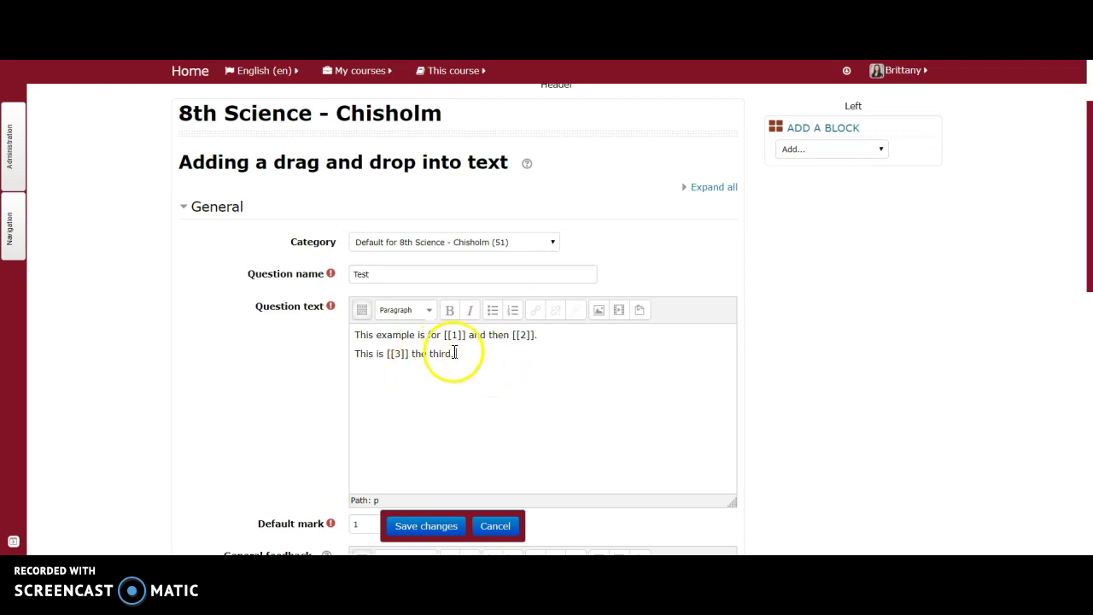
pyautogui.click(451, 354)
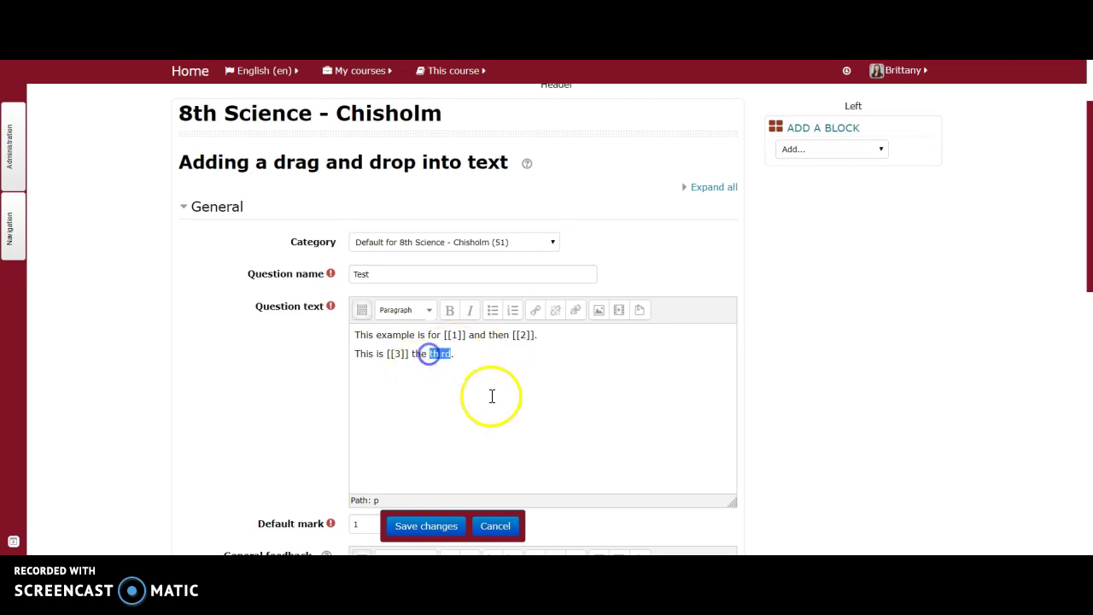
pyautogui.scroll(-3, 488, 393)
pyautogui.scroll(-4, 488, 398)
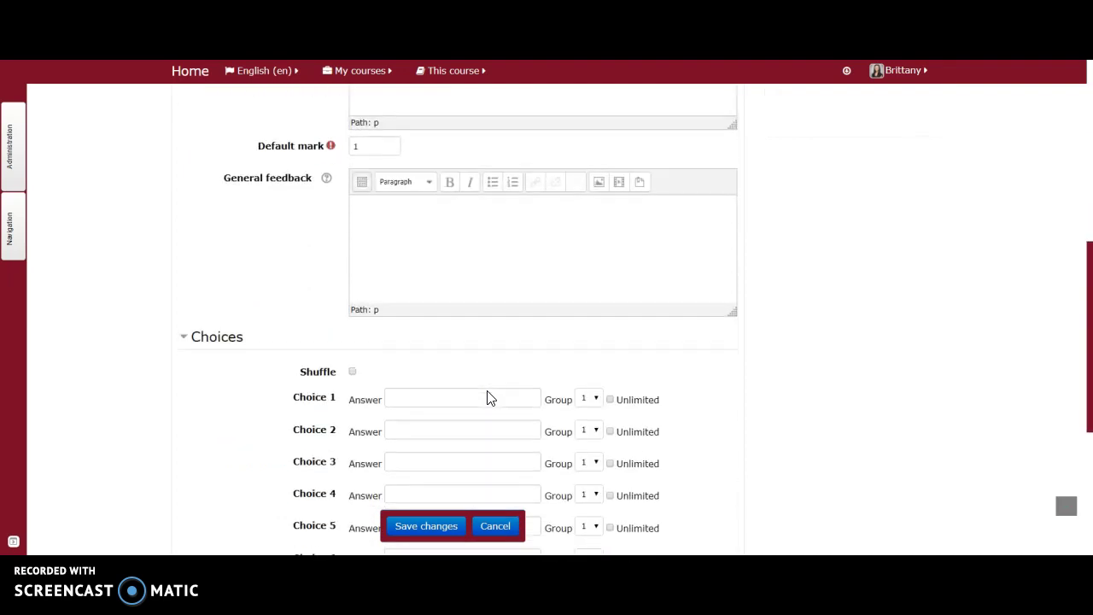
# Fill choices 1–3 with 'example 1', 'example 2', 'example 3' and save the question.
pyautogui.click(440, 331)
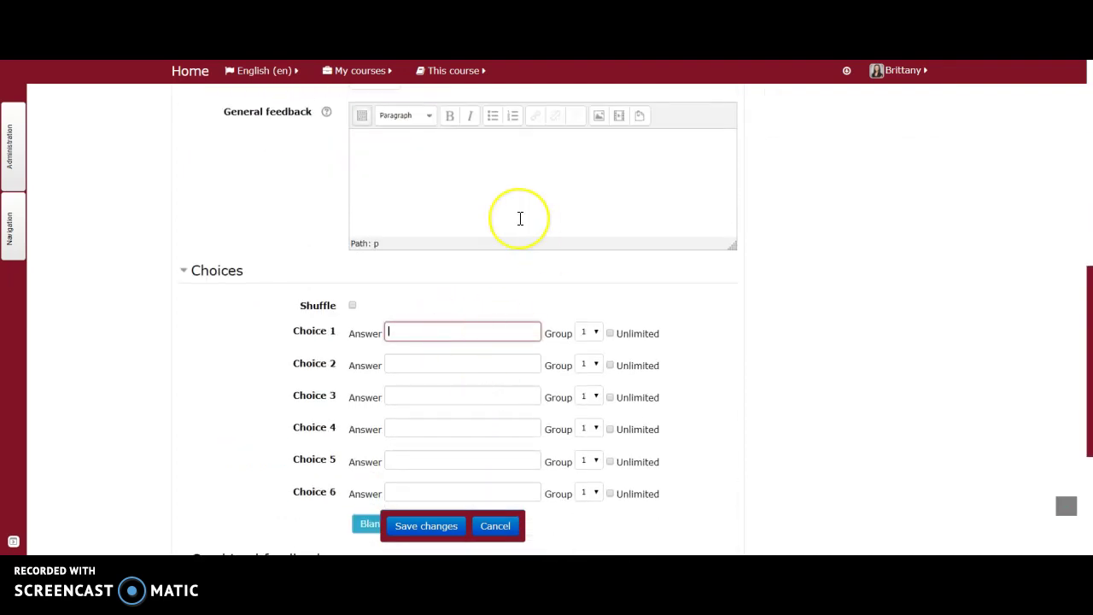
pyautogui.scroll(5, 520, 217)
pyautogui.scroll(-6, 520, 218)
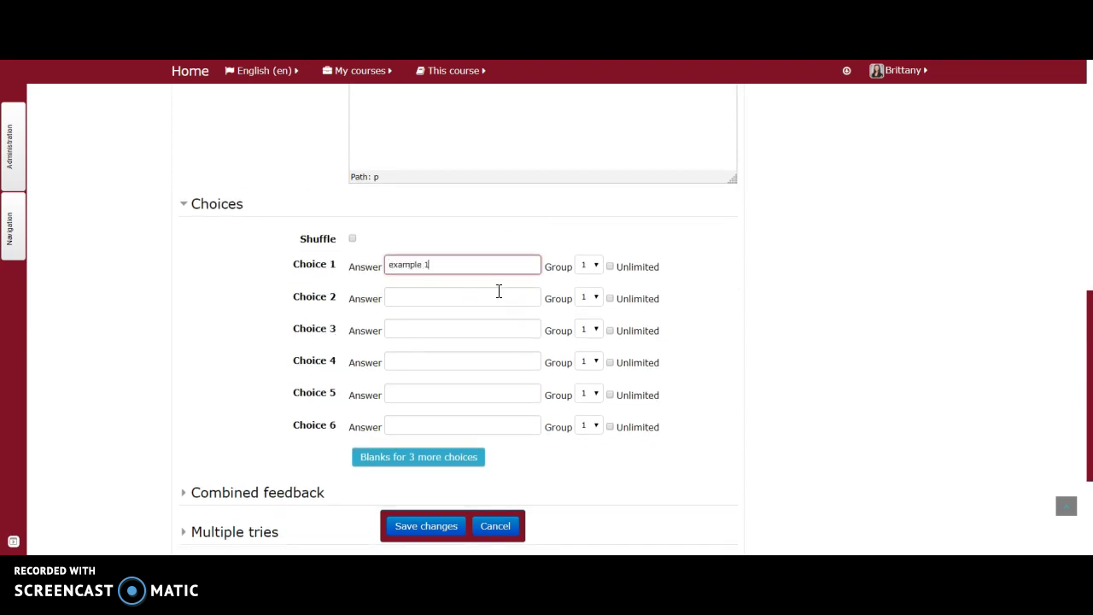
pyautogui.click(498, 291)
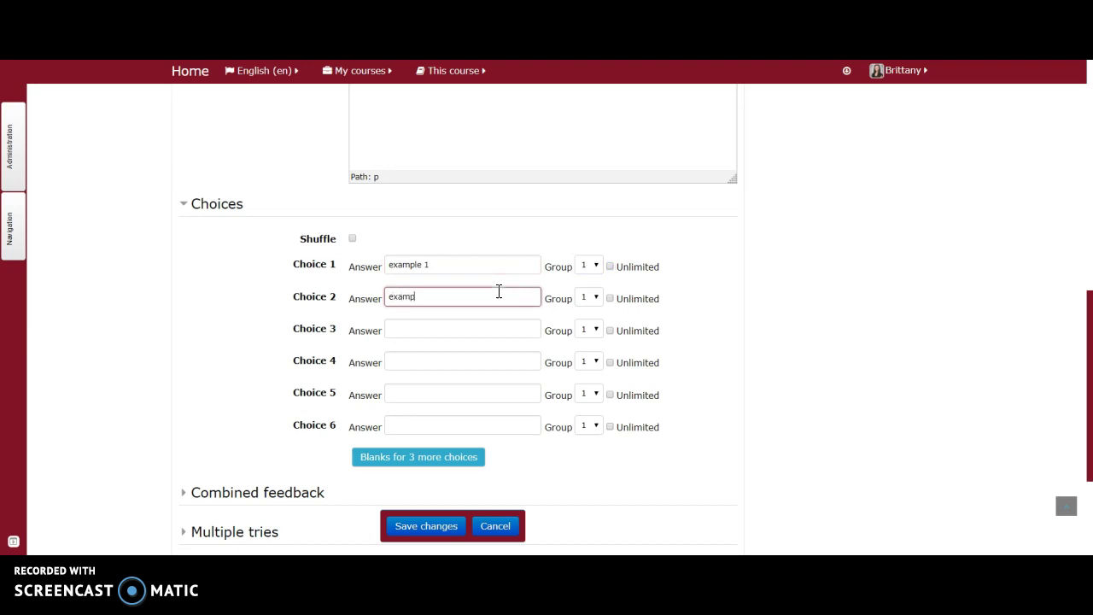
pyautogui.press('Tab')
pyautogui.press('Tab')
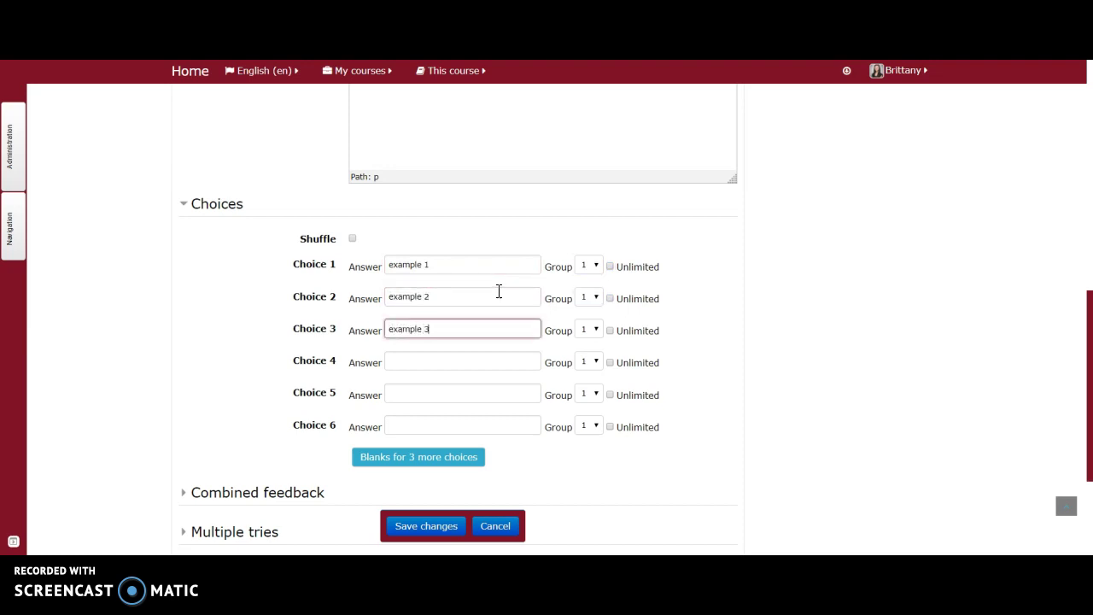
pyautogui.write('example 3')
pyautogui.click(416, 533)
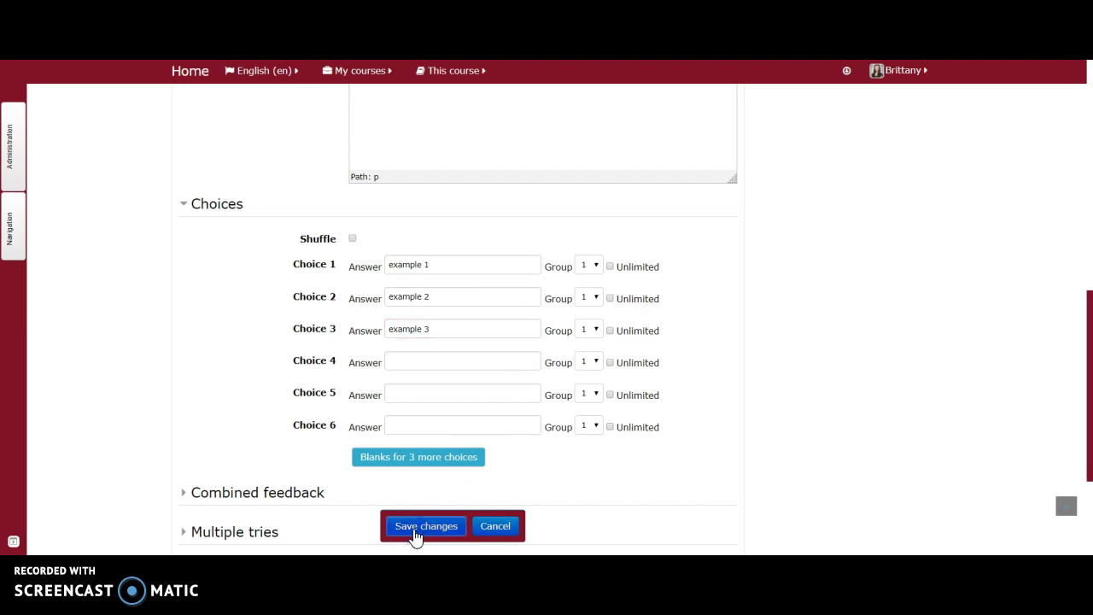
pyautogui.click(433, 462)
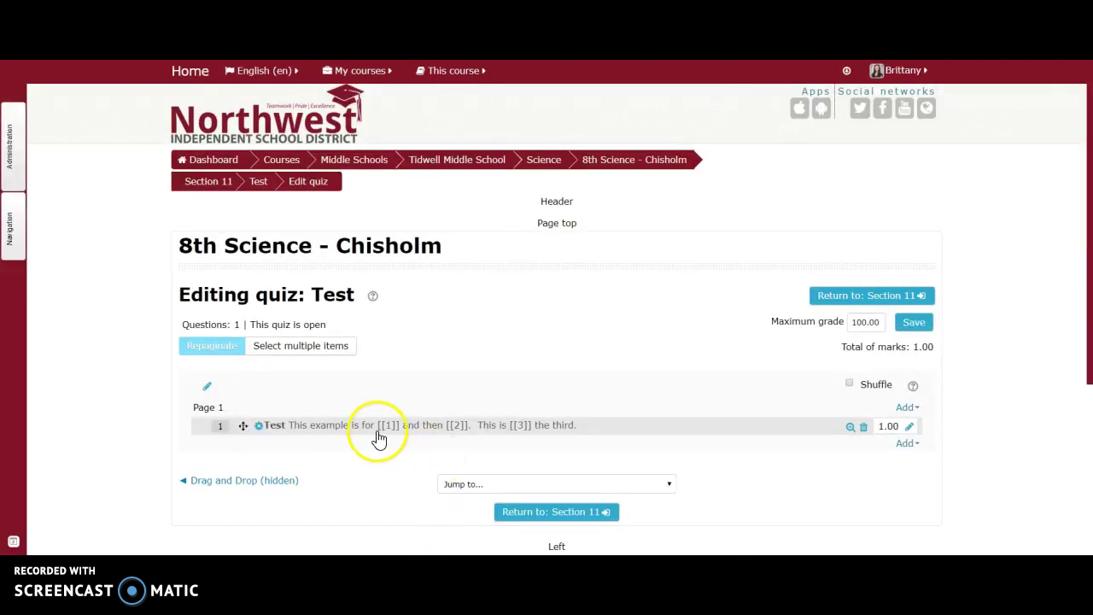
# Return to Section 11, open the Test quiz and start a preview attempt.
pyautogui.moveTo(12, 145)
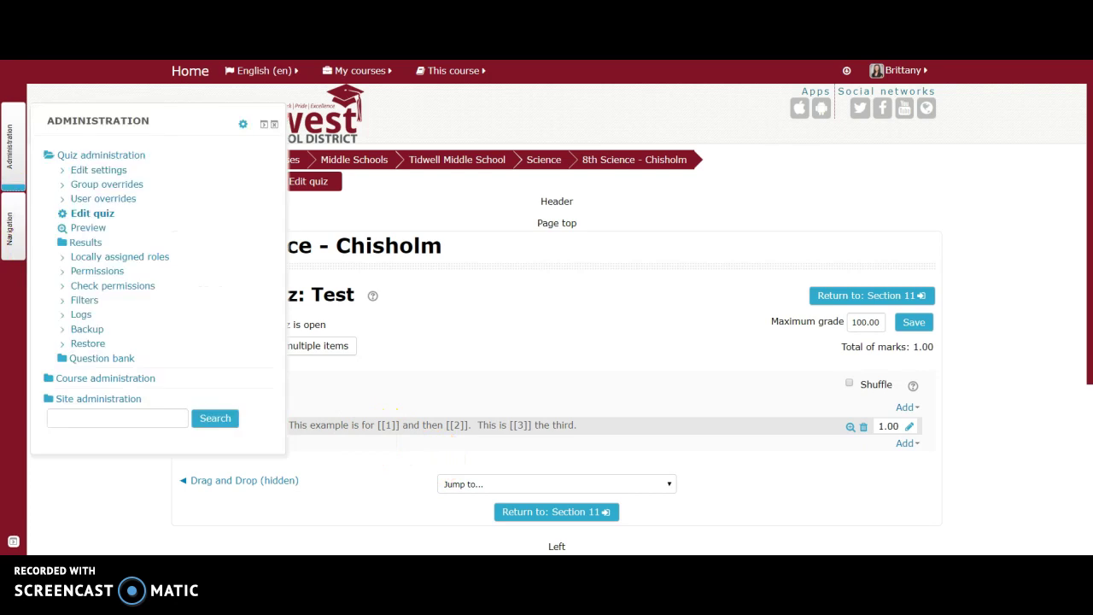
pyautogui.click(536, 505)
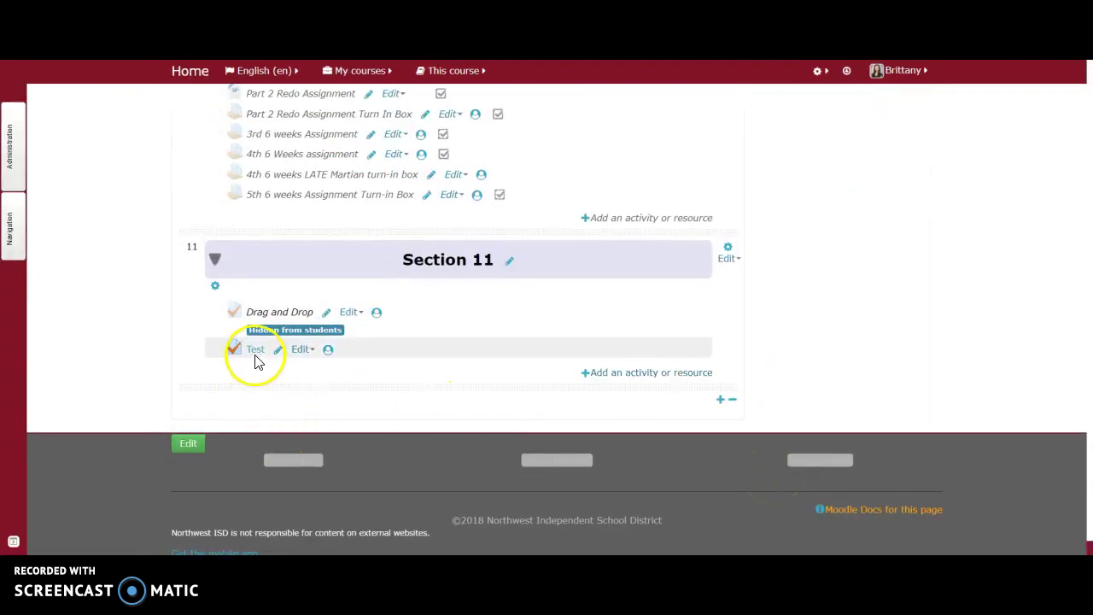
pyautogui.click(255, 351)
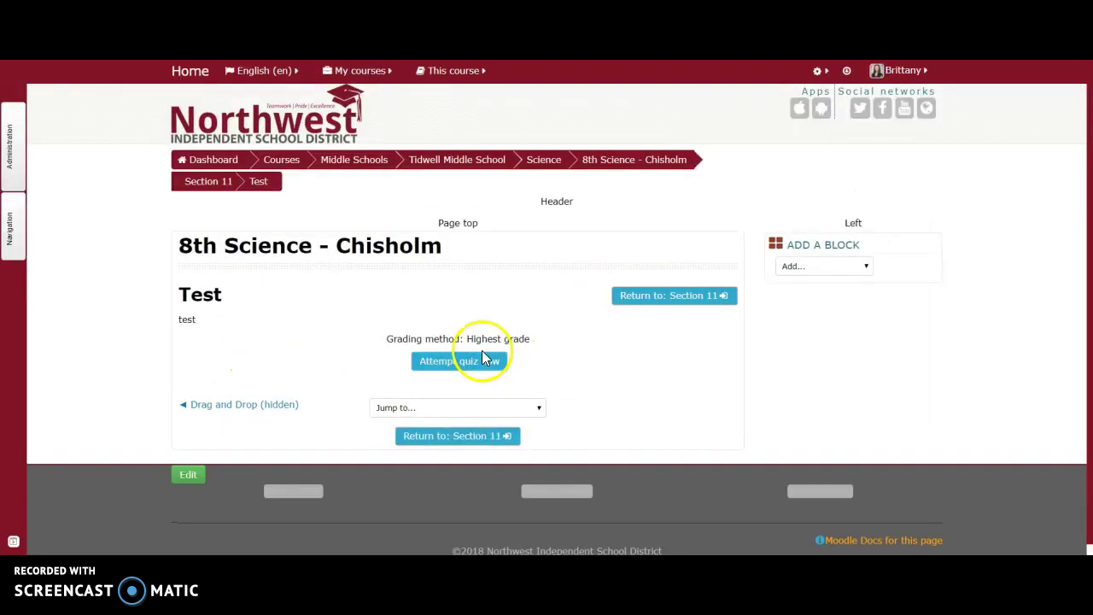
pyautogui.click(483, 357)
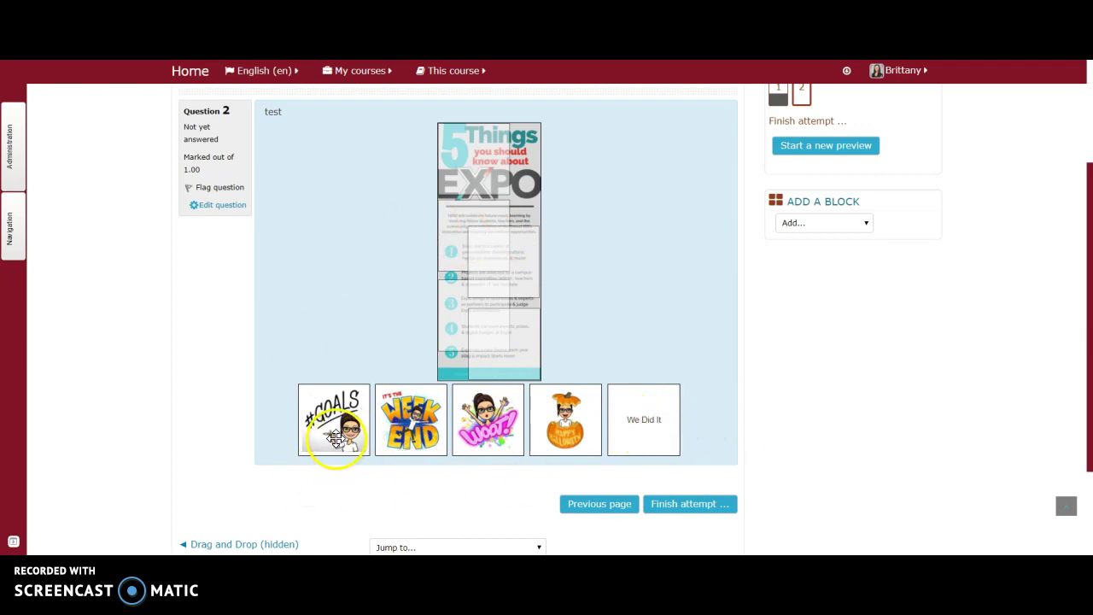
# Drop the five bitmoji images (#GOALS, Woot, Weekend, pumpkin, We Did It) onto the infographic's zones.
pyautogui.moveTo(333, 432); pyautogui.dragTo(473, 170)
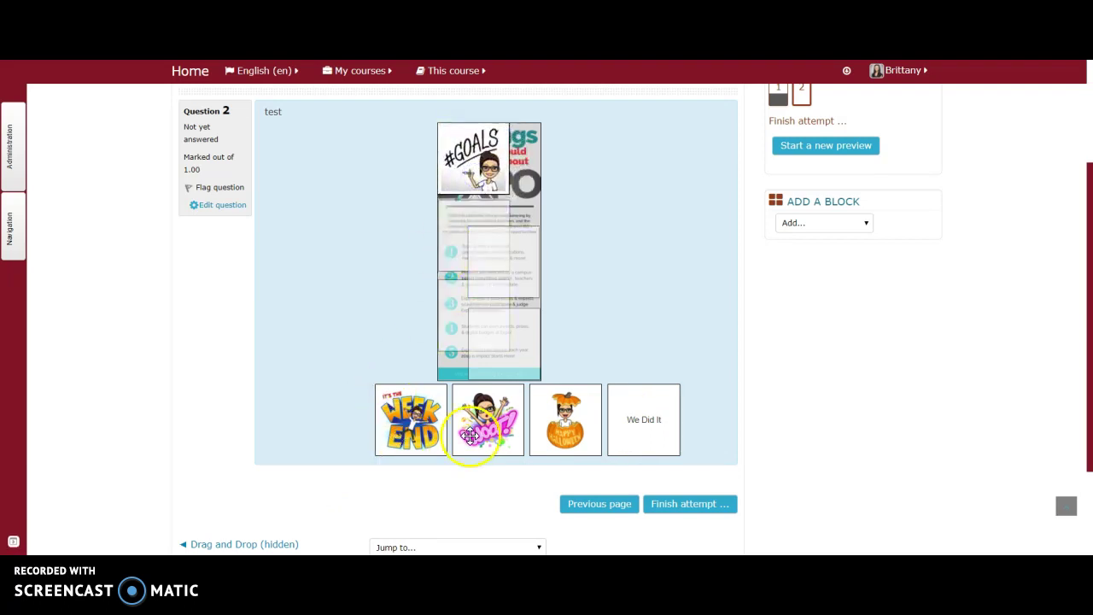
pyautogui.moveTo(491, 427); pyautogui.dragTo(464, 248)
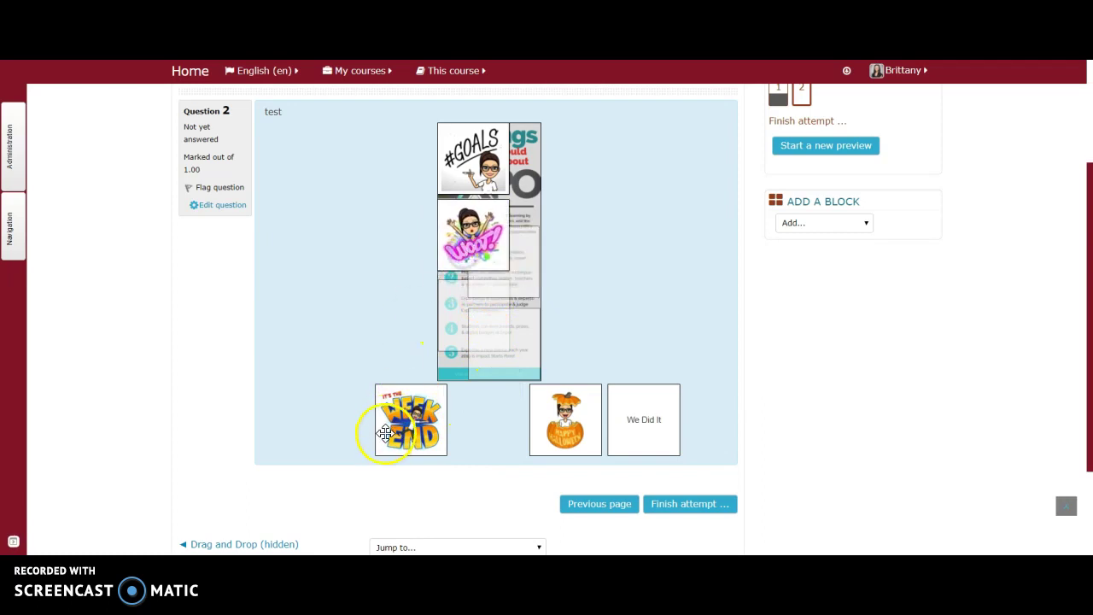
pyautogui.moveTo(386, 434); pyautogui.dragTo(452, 330)
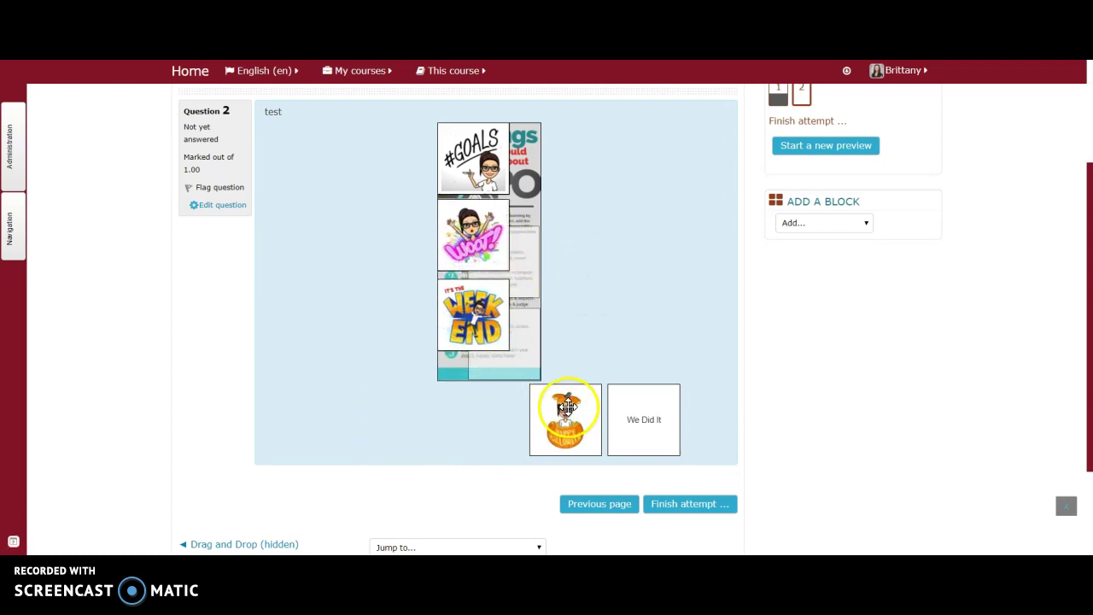
pyautogui.moveTo(566, 395); pyautogui.dragTo(504, 236)
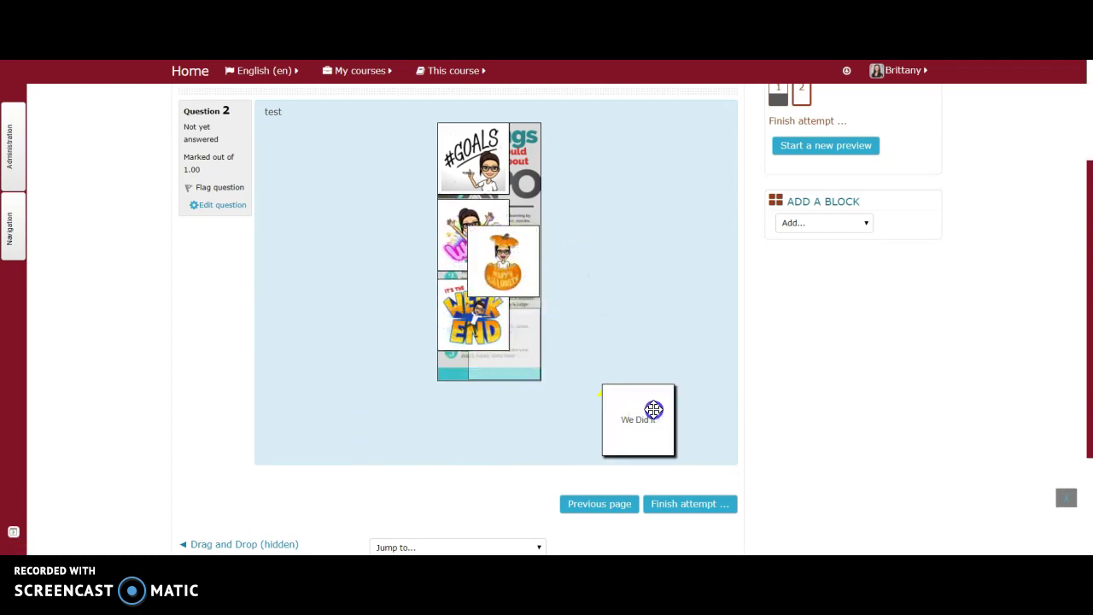
pyautogui.moveTo(654, 410); pyautogui.dragTo(519, 332)
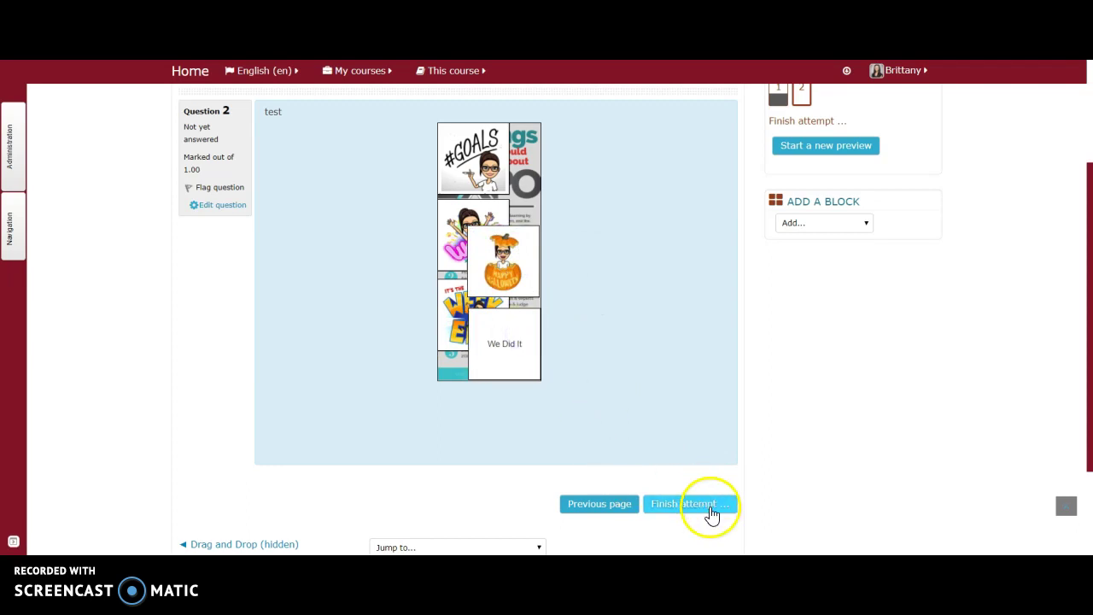
# Finish the preview attempt and review the attempt summary.
pyautogui.click(709, 507)
pyautogui.scroll(-3, 710, 512)
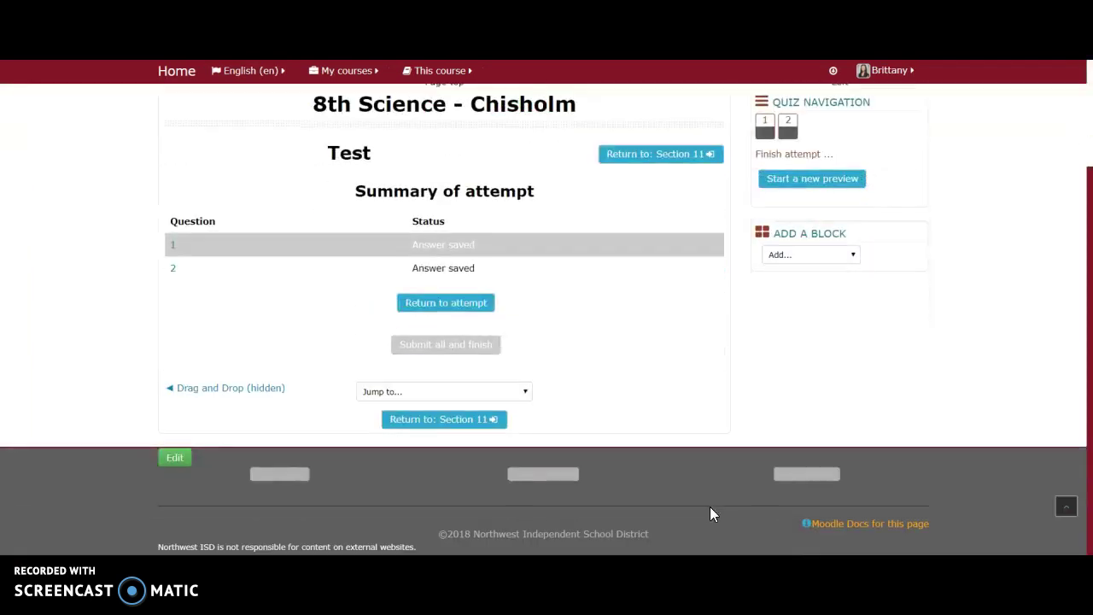
pyautogui.scroll(2, 709, 513)
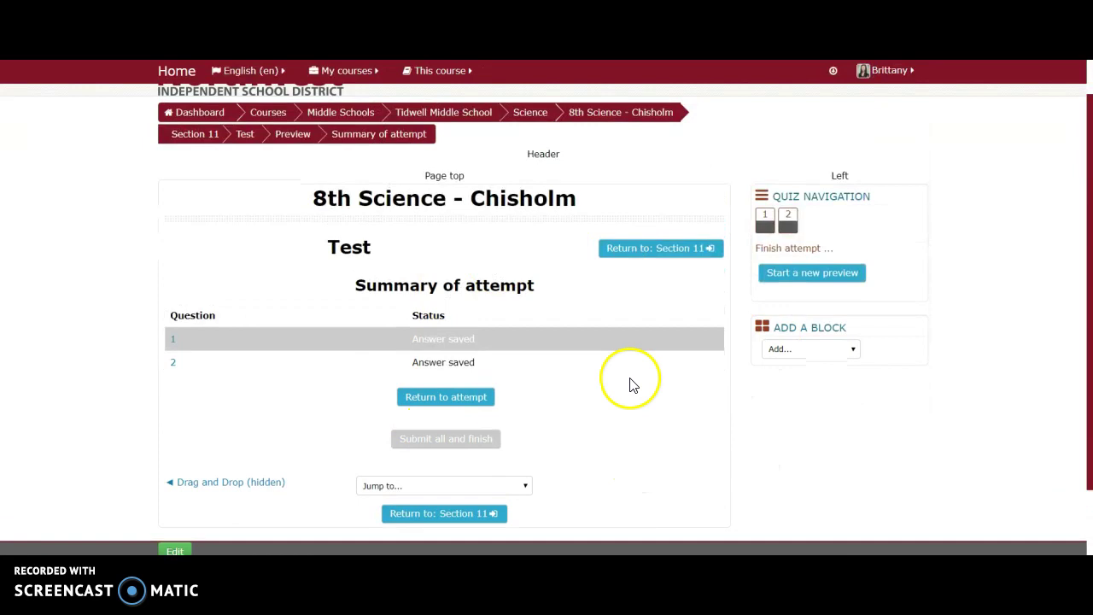
# Return to Section 11, reopen the Test quiz and go to Edit quiz via Administration.
pyautogui.click(448, 513)
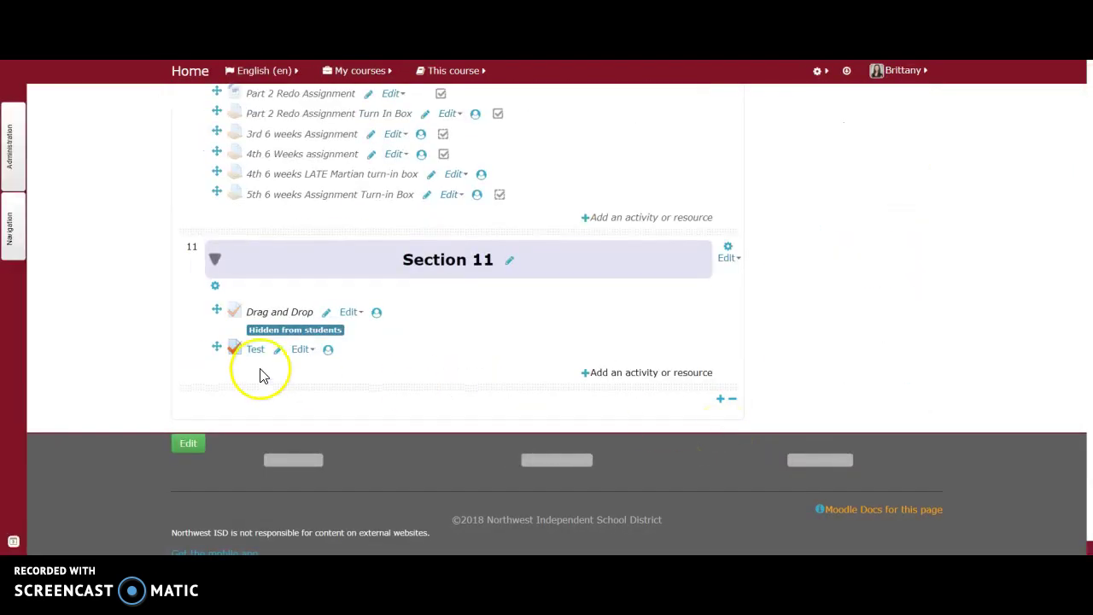
pyautogui.click(267, 351)
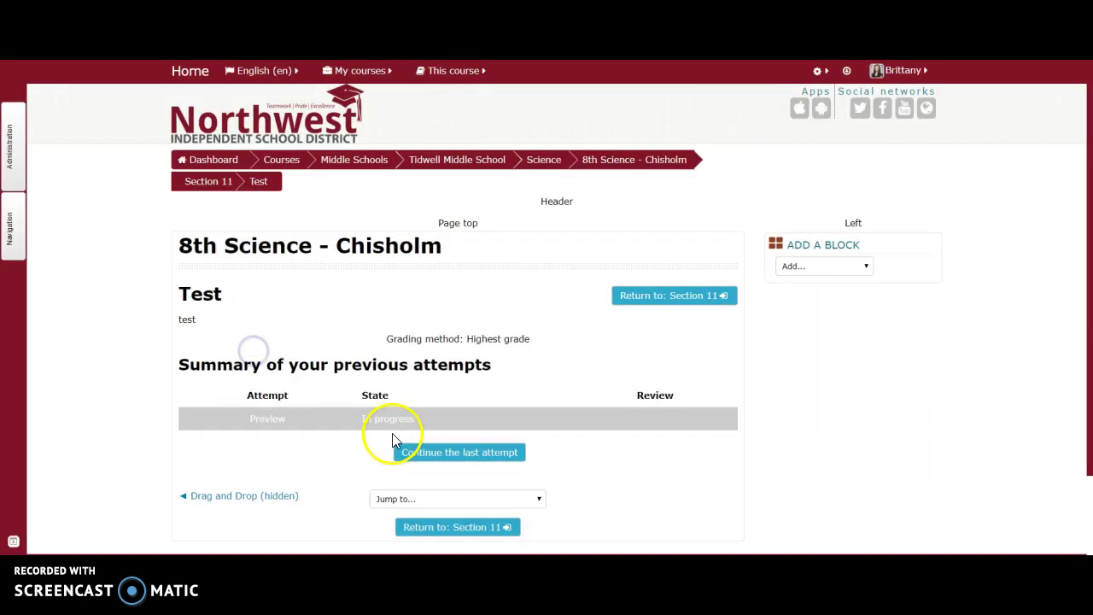
pyautogui.click(19, 158)
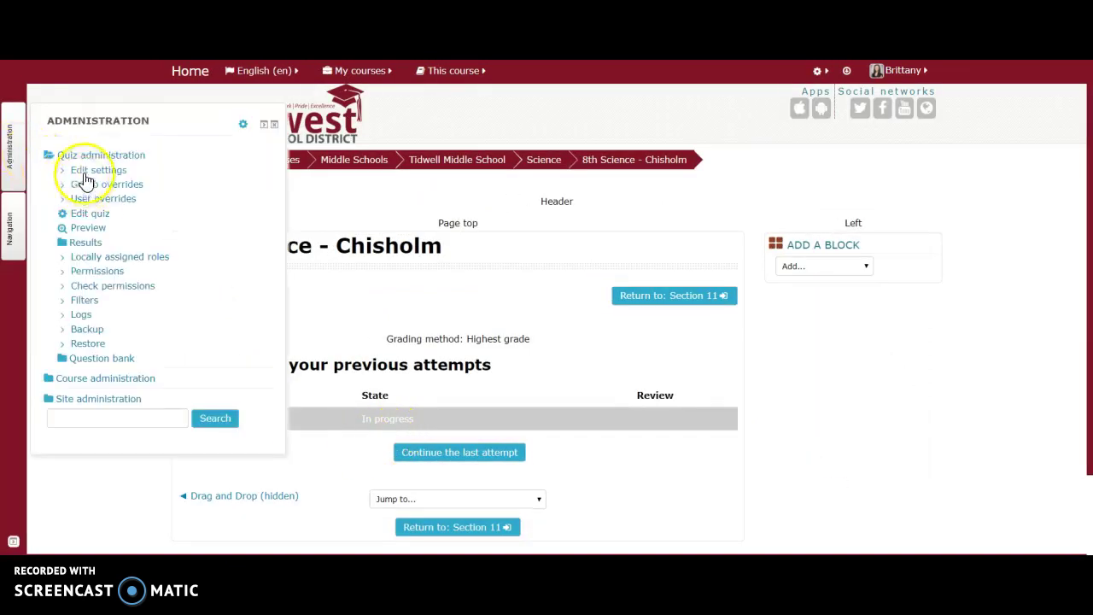
pyautogui.click(96, 220)
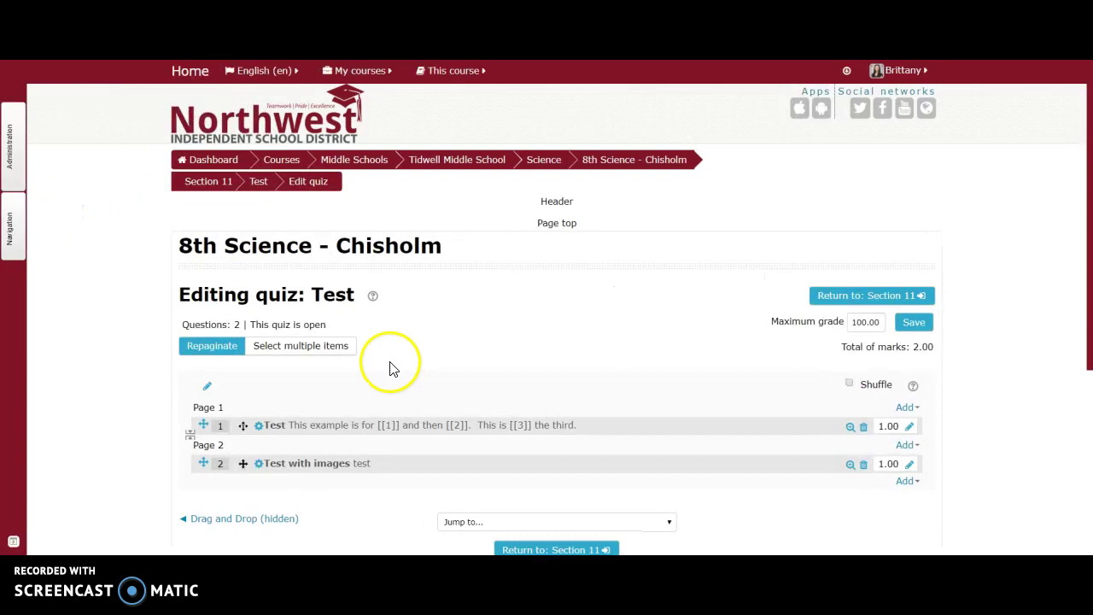
pyautogui.scroll(-3, 390, 366)
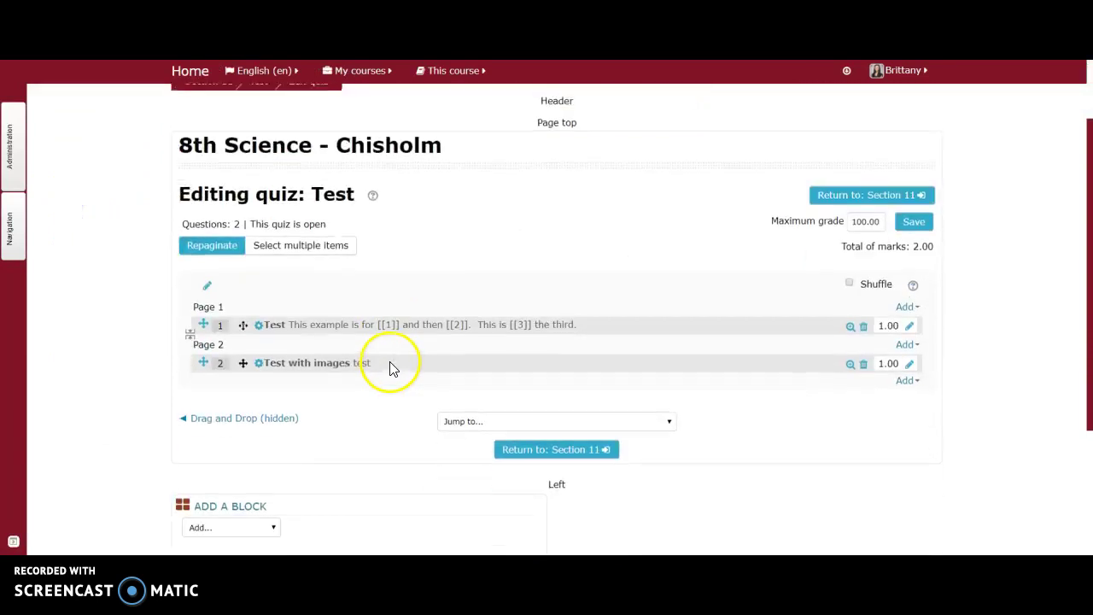
# Open 'Test with images' for editing and look over its infographic background and drop zones.
pyautogui.click(317, 366)
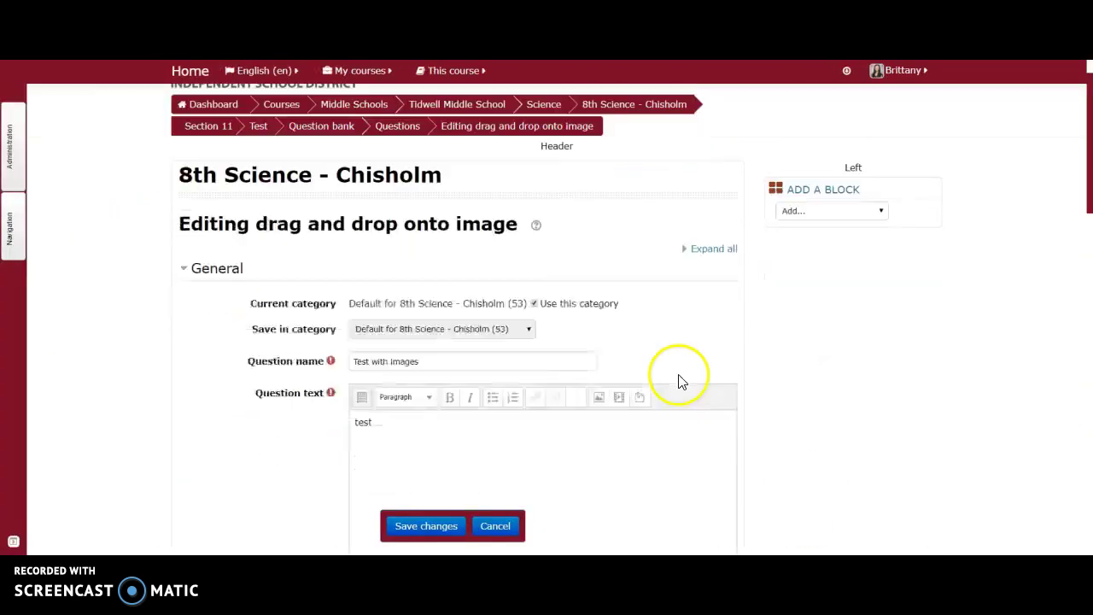
pyautogui.scroll(-5, 679, 375)
pyautogui.scroll(3, 680, 375)
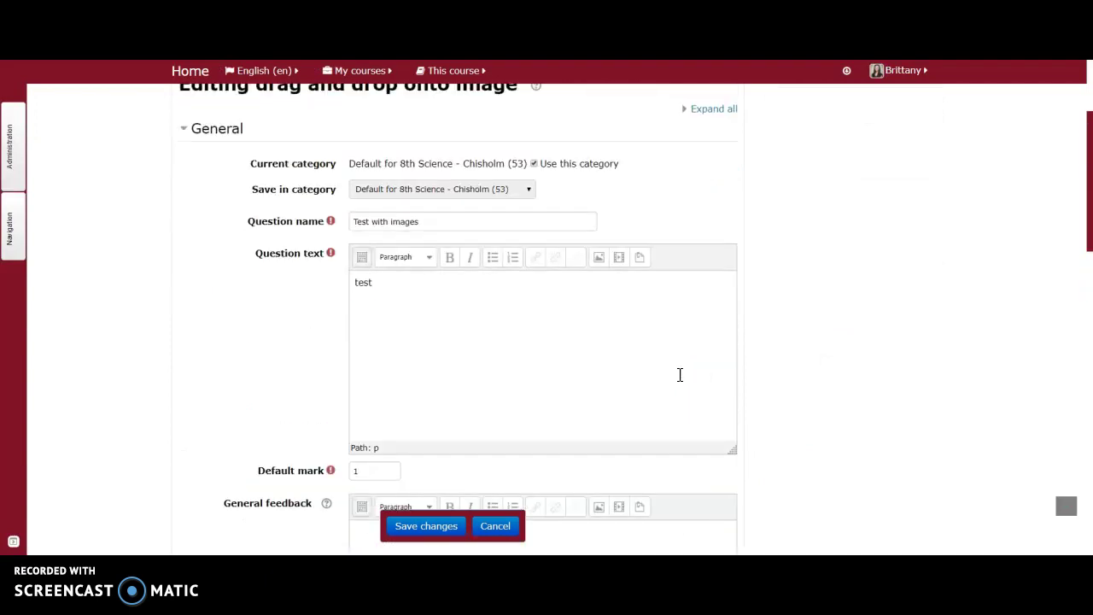
pyautogui.scroll(-7, 400, 320)
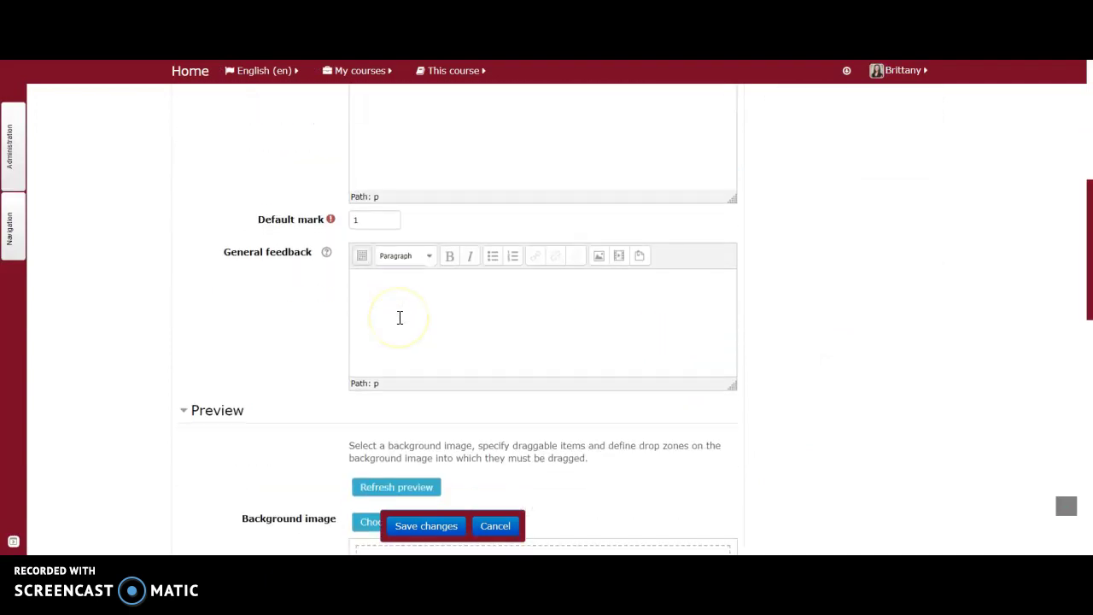
pyautogui.scroll(-1, 400, 325)
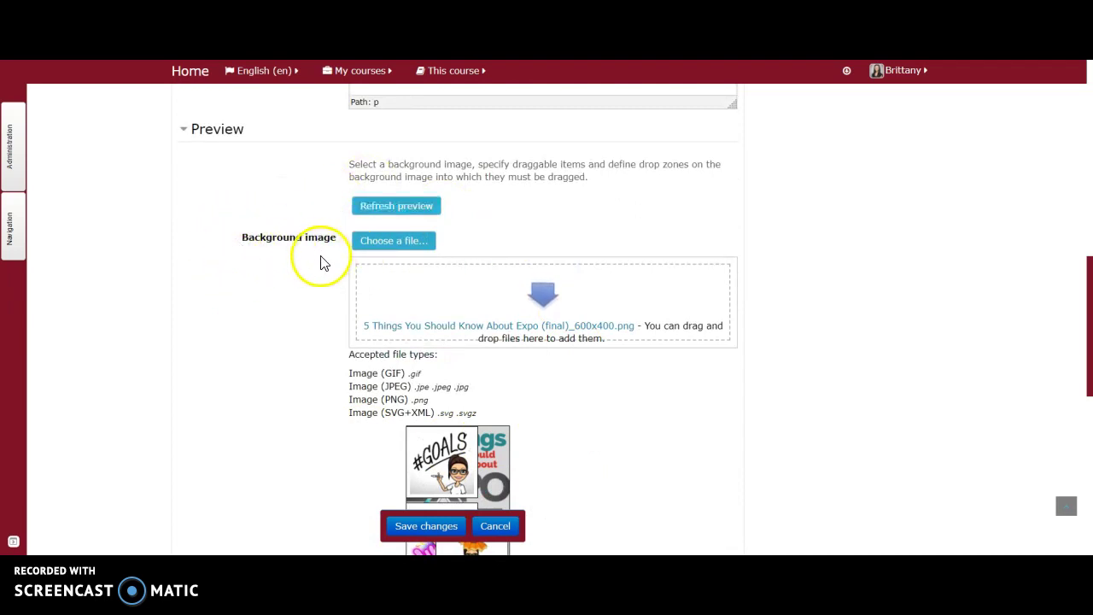
pyautogui.scroll(-3, 602, 382)
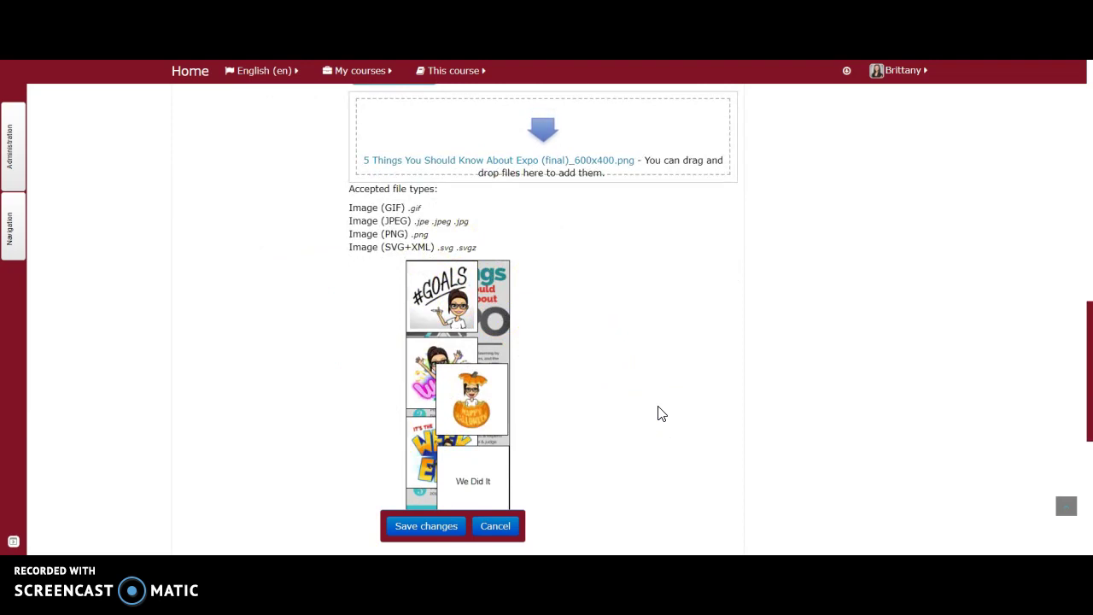
pyautogui.scroll(-5, 658, 413)
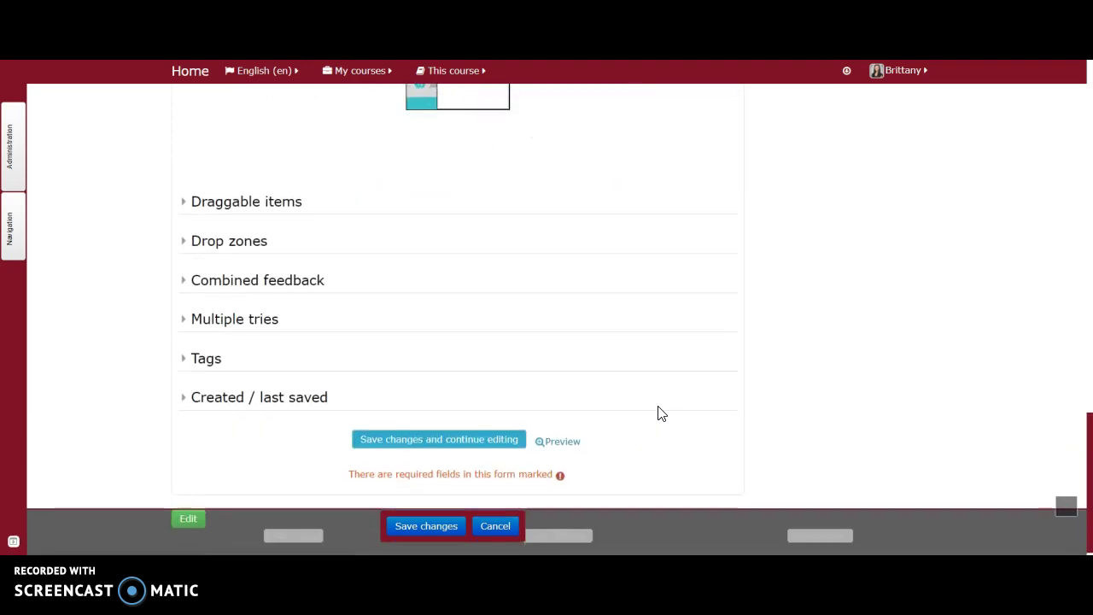
pyautogui.click(305, 198)
pyautogui.click(183, 203)
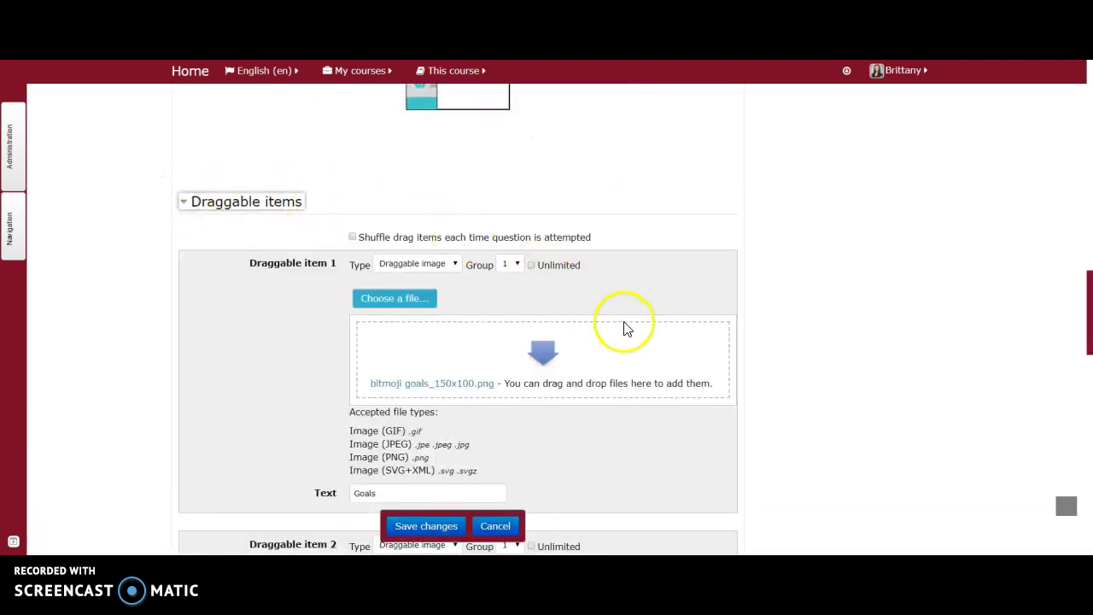
pyautogui.scroll(-1, 768, 324)
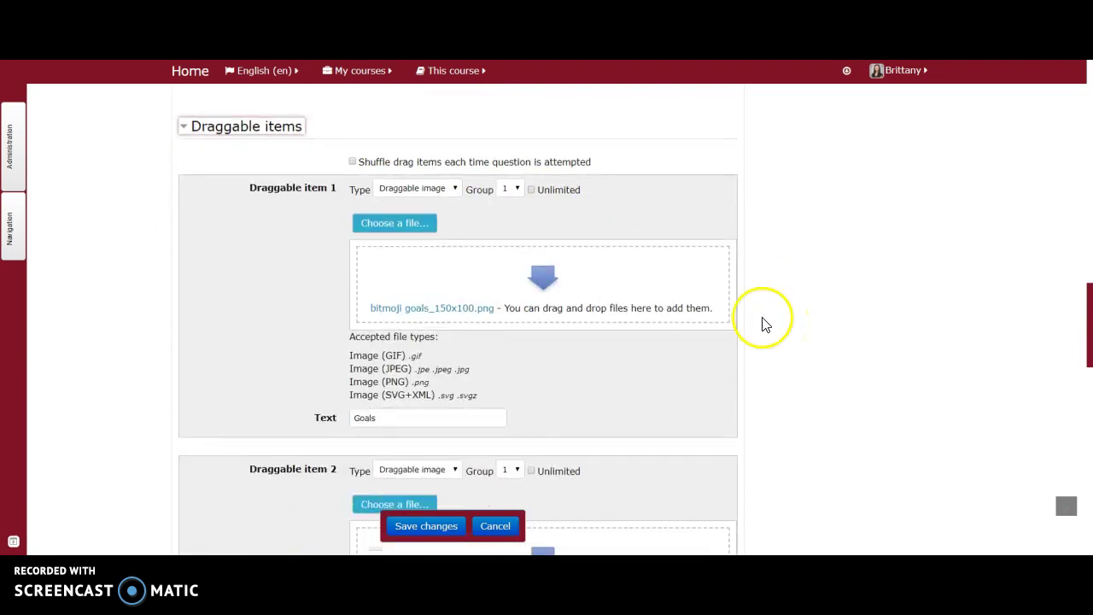
pyautogui.click(443, 190)
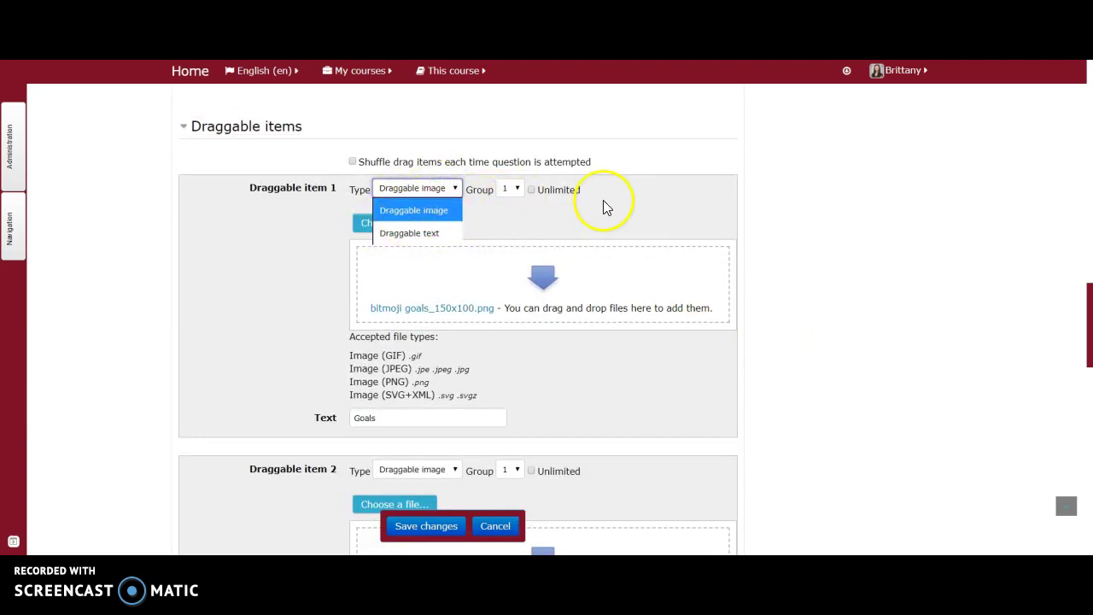
pyautogui.scroll(2, 399, 211)
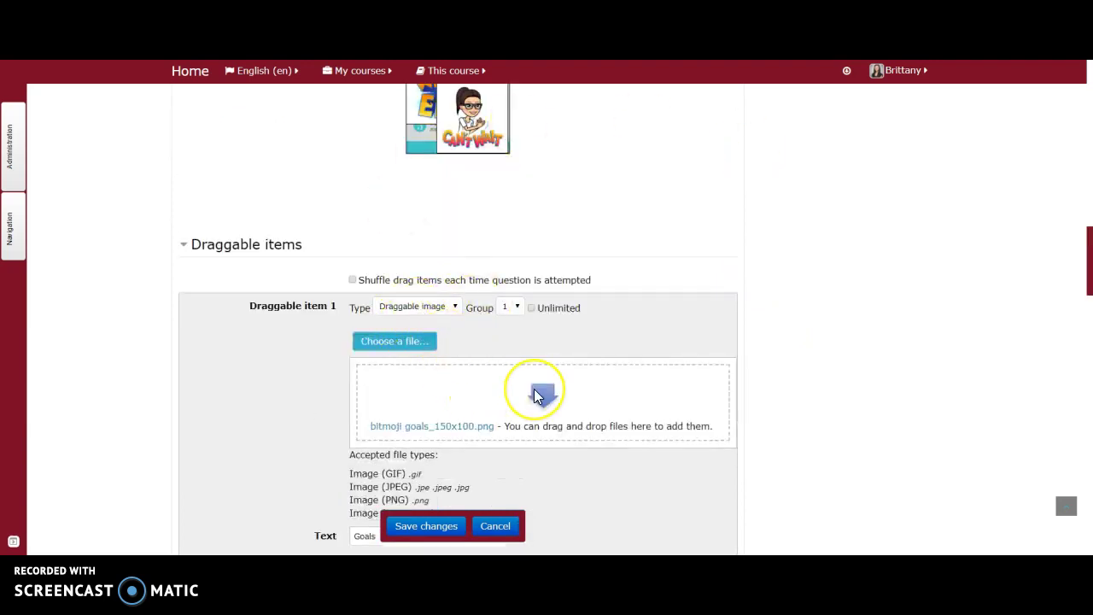
pyautogui.scroll(-6, 534, 394)
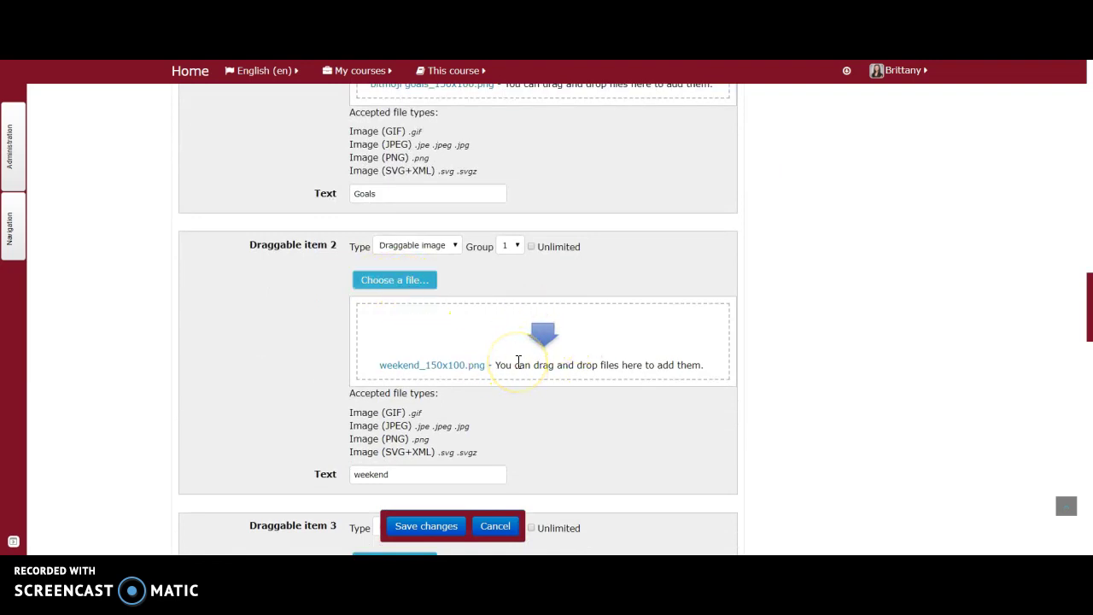
pyautogui.click(425, 246)
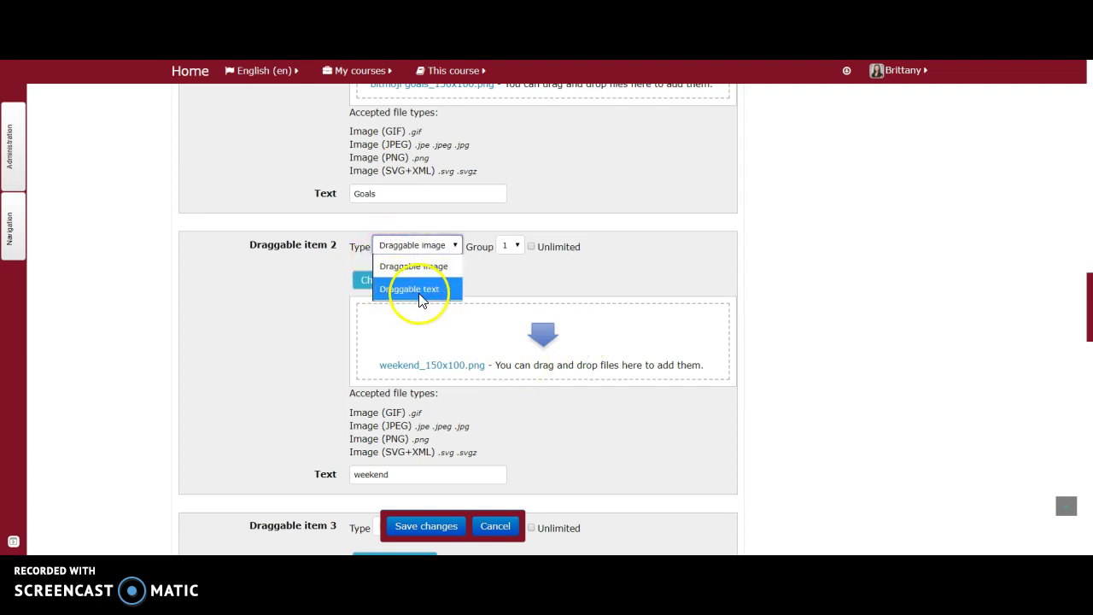
pyautogui.click(618, 279)
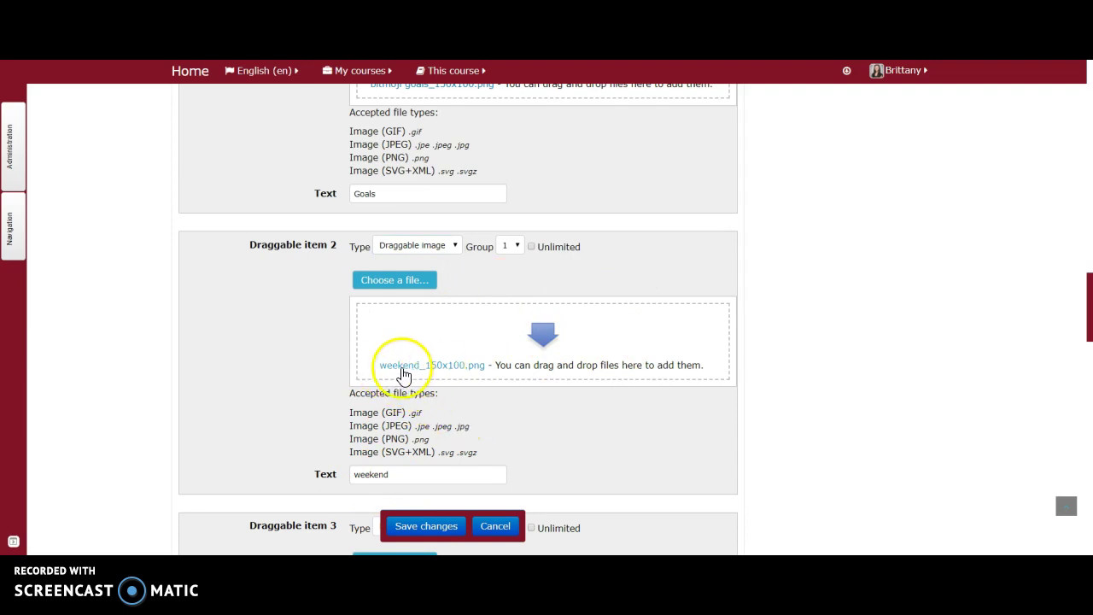
pyautogui.scroll(-10, 518, 406)
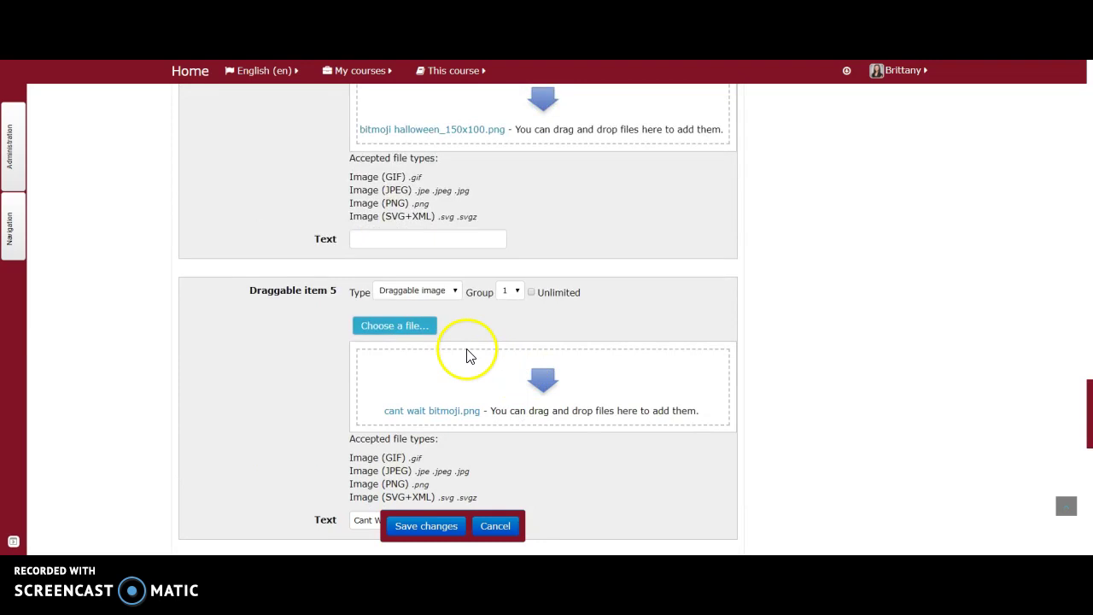
pyautogui.scroll(-5, 468, 356)
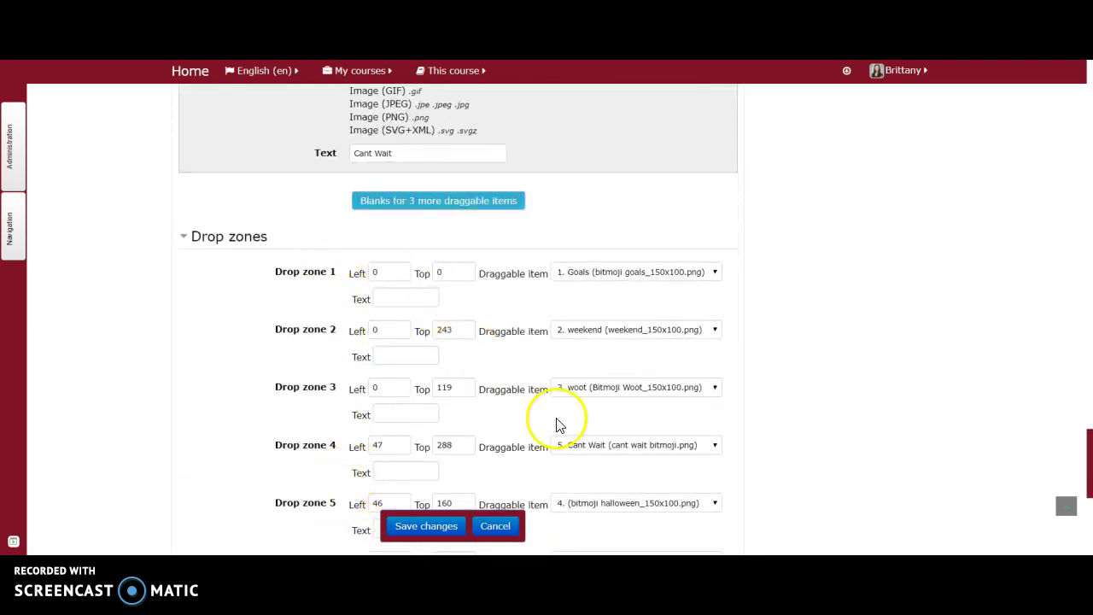
# Confirm the items in drop zones 1-3, keeping weekend in zone 2 and woot in zone 3.
pyautogui.scroll(-1, 654, 385)
pyautogui.click(678, 224)
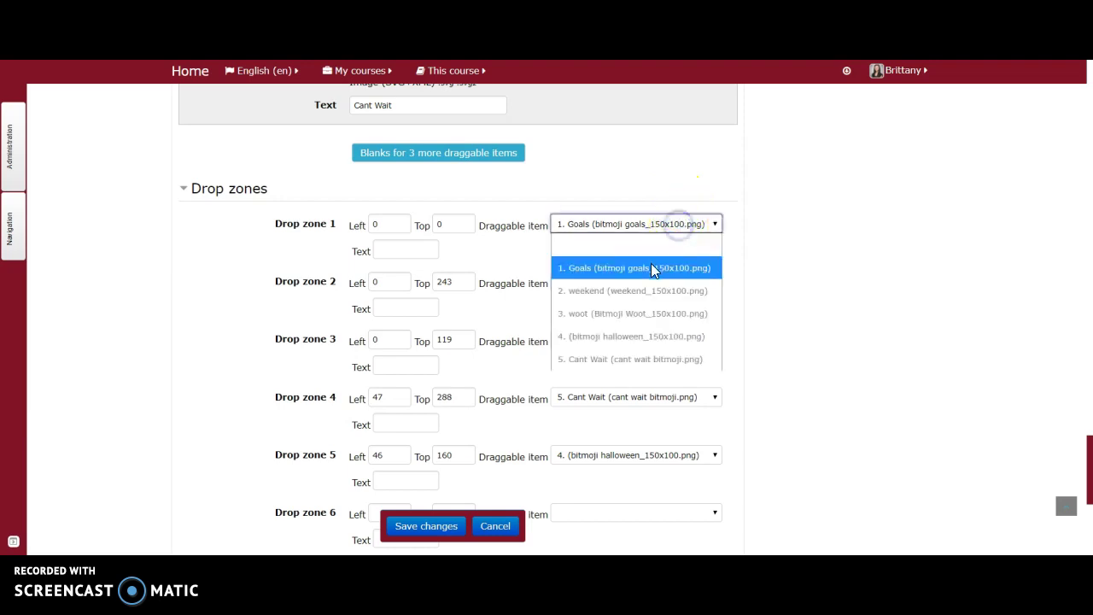
pyautogui.click(780, 286)
pyautogui.click(674, 281)
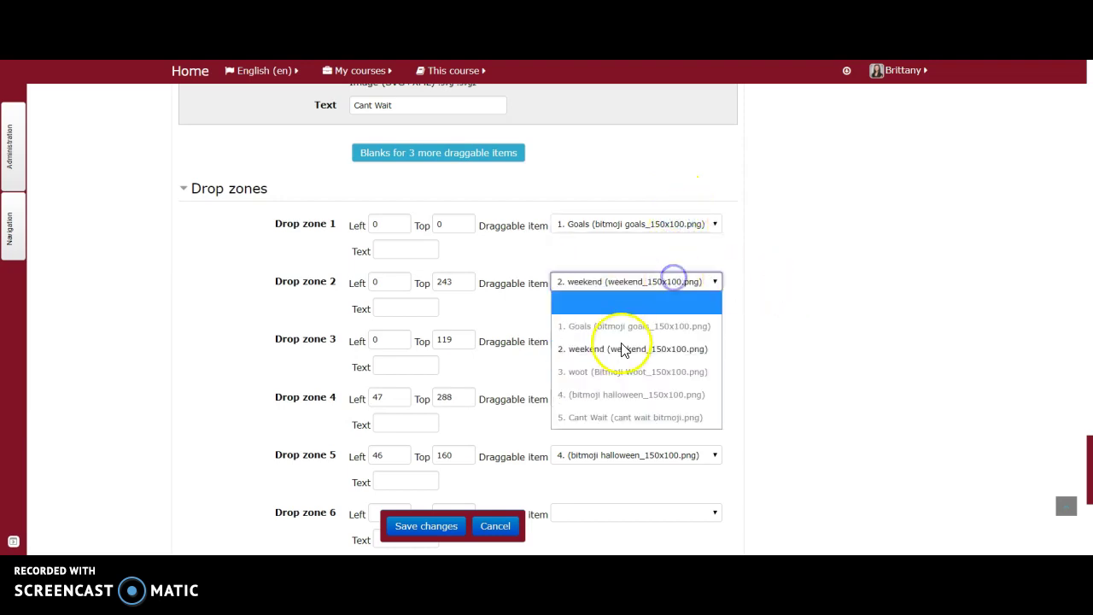
pyautogui.click(618, 357)
pyautogui.click(654, 342)
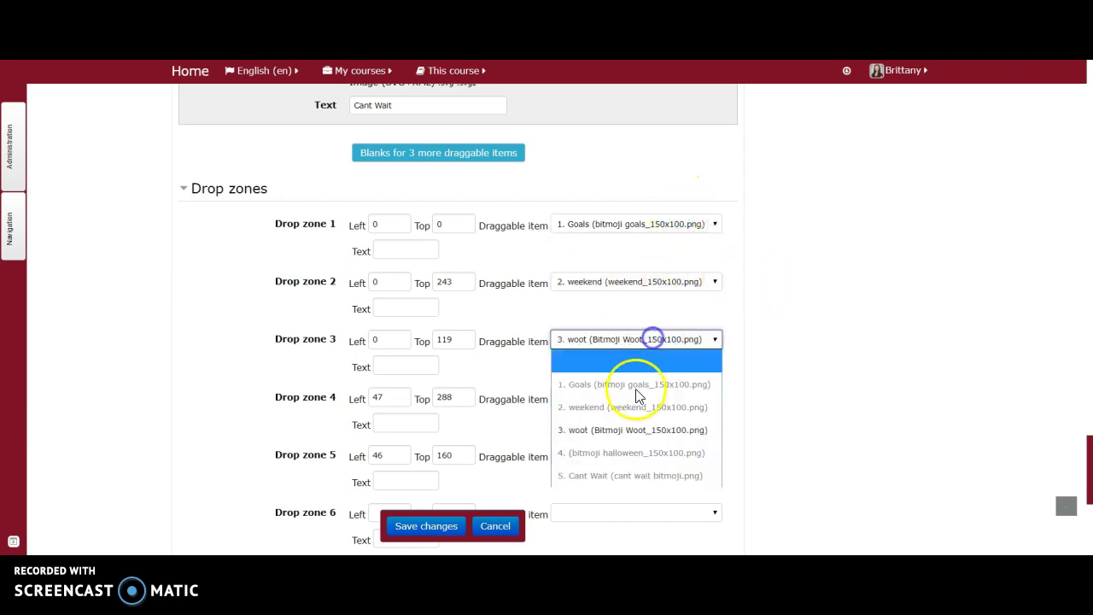
pyautogui.click(602, 434)
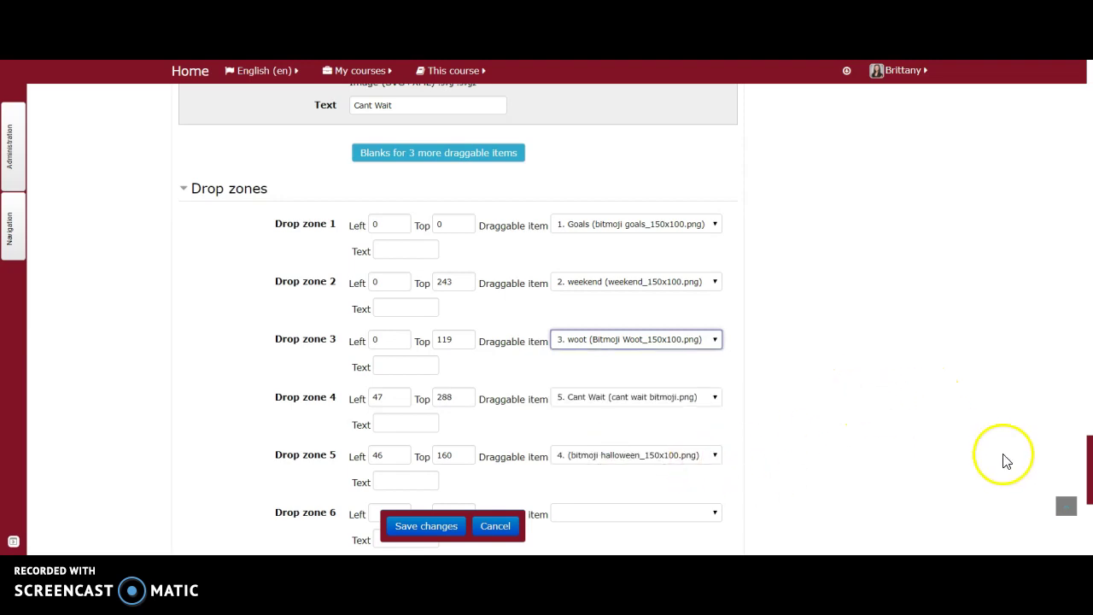
# Reposition the #GOALS, pumpkin and Can't Wait bitmoji on the background image.
pyautogui.scroll(-1, 779, 448)
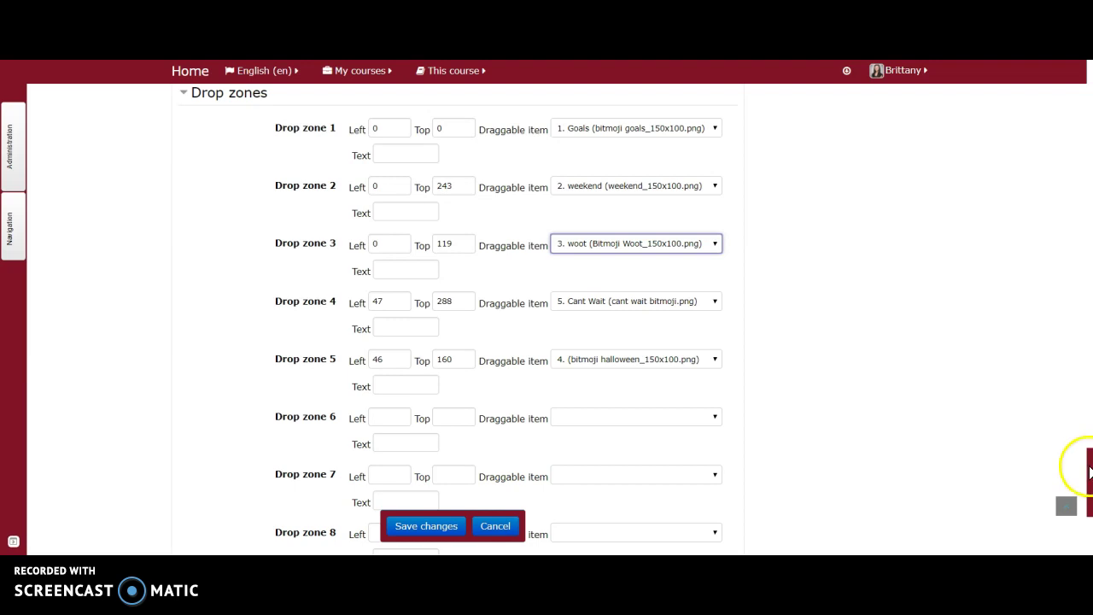
pyautogui.moveTo(1090, 472); pyautogui.dragTo(1090, 221)
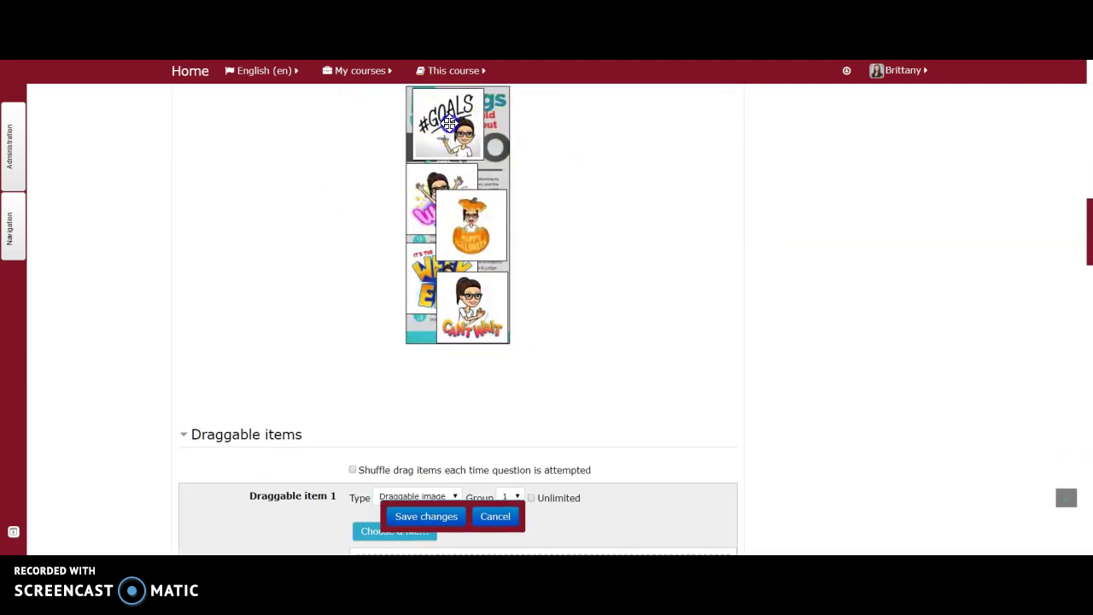
pyautogui.moveTo(449, 124); pyautogui.dragTo(473, 120)
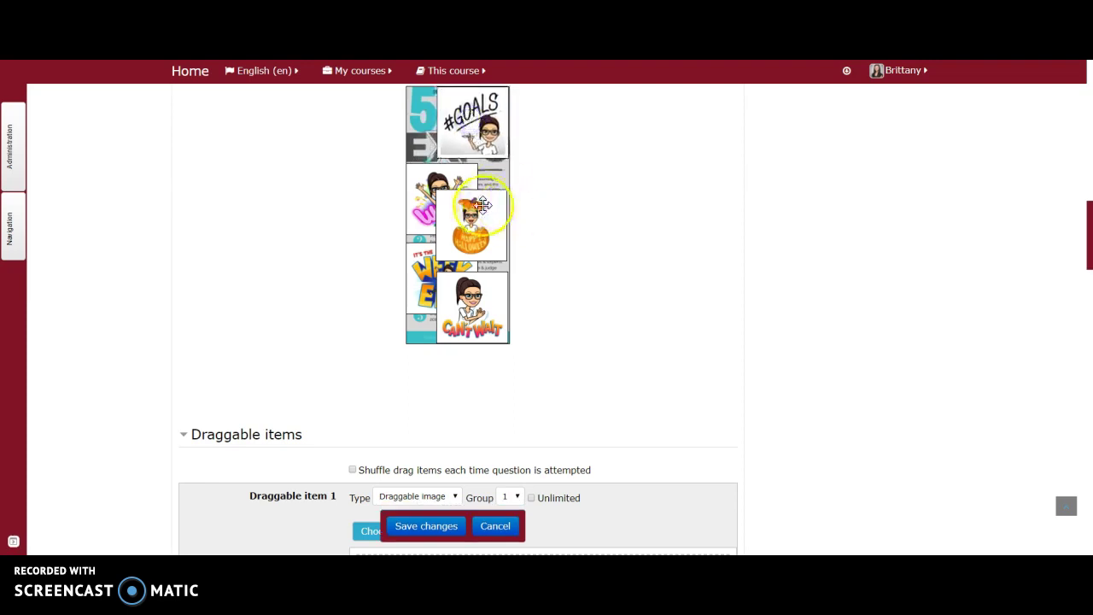
pyautogui.moveTo(471, 224); pyautogui.dragTo(473, 216)
pyautogui.click(470, 288)
pyautogui.moveTo(469, 288)
pyautogui.mouseDown()
pyautogui.moveTo(532, 276)
pyautogui.moveTo(484, 287)
pyautogui.mouseUp()
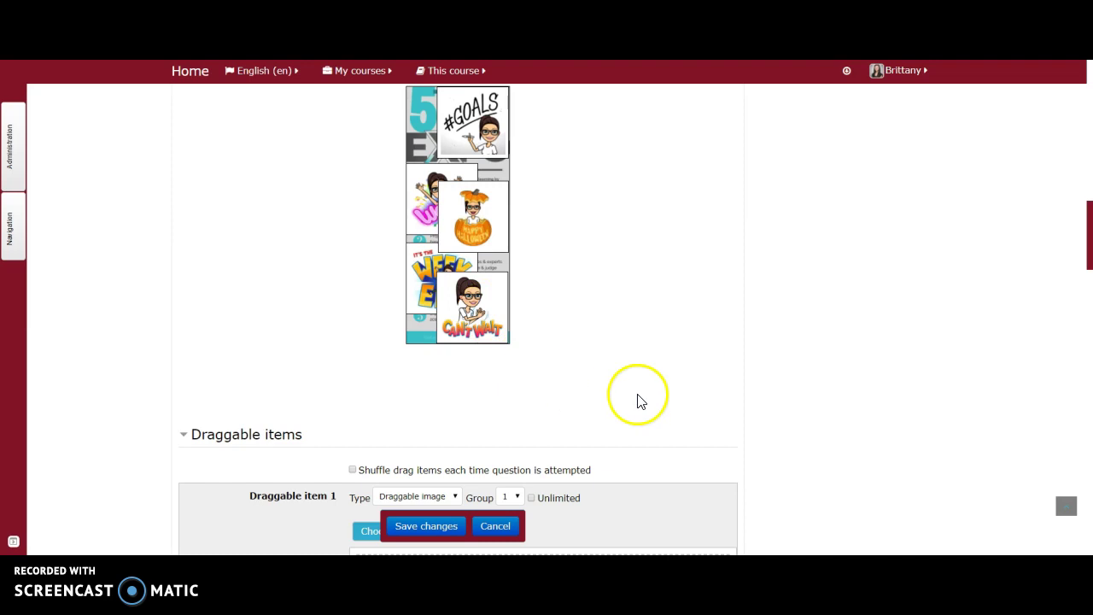
# Save the drag-onto-image question and return to the Test quiz.
pyautogui.scroll(-1, 637, 398)
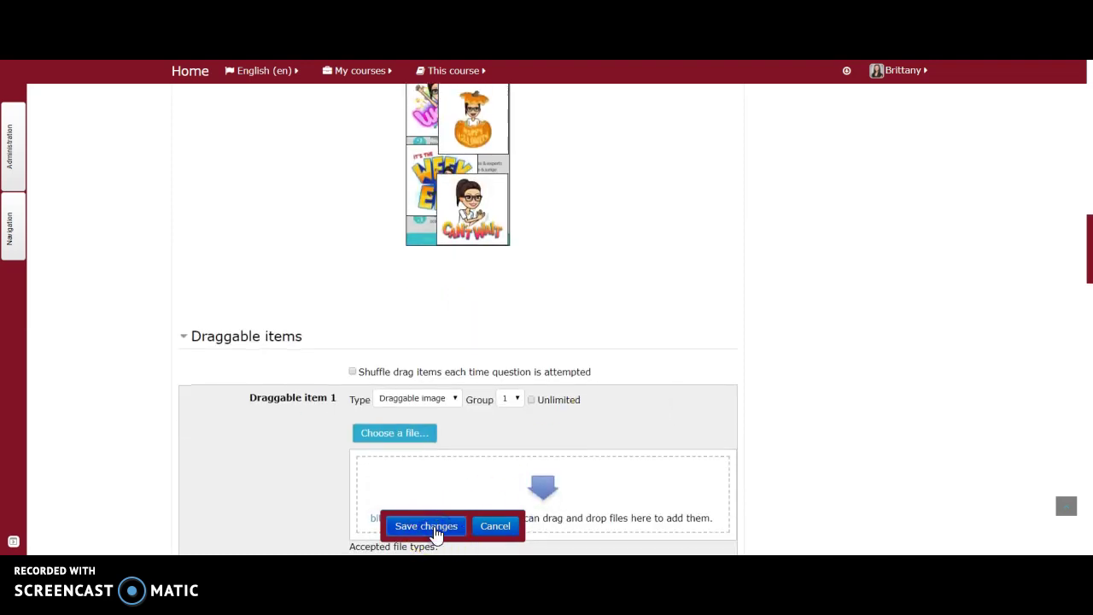
pyautogui.click(426, 526)
pyautogui.click(340, 446)
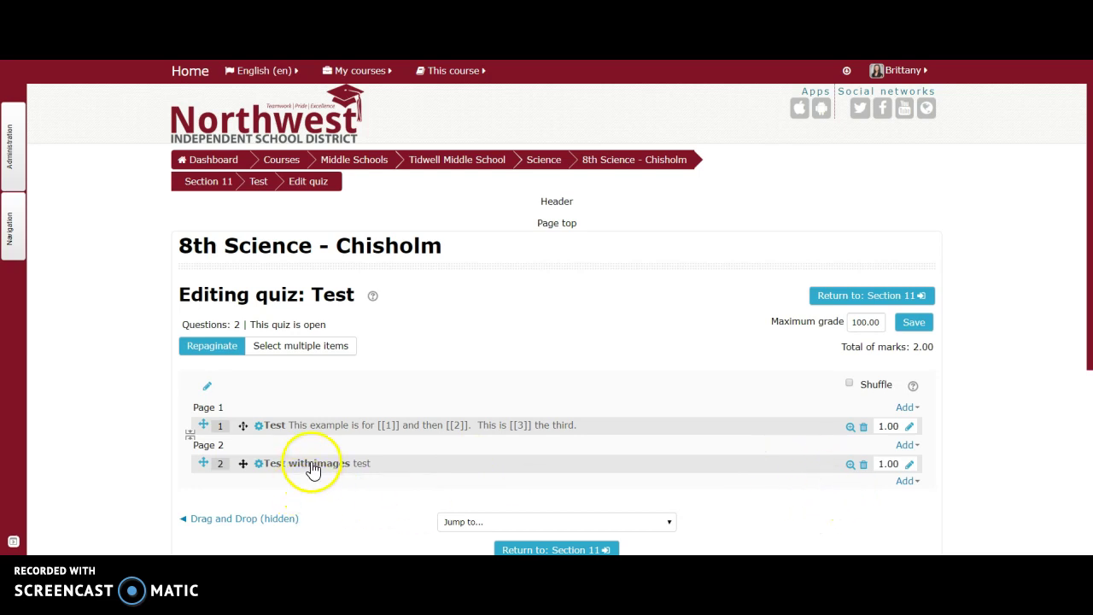
# Return to Section 11, open the Test quiz and continue the last preview attempt.
pyautogui.click(562, 547)
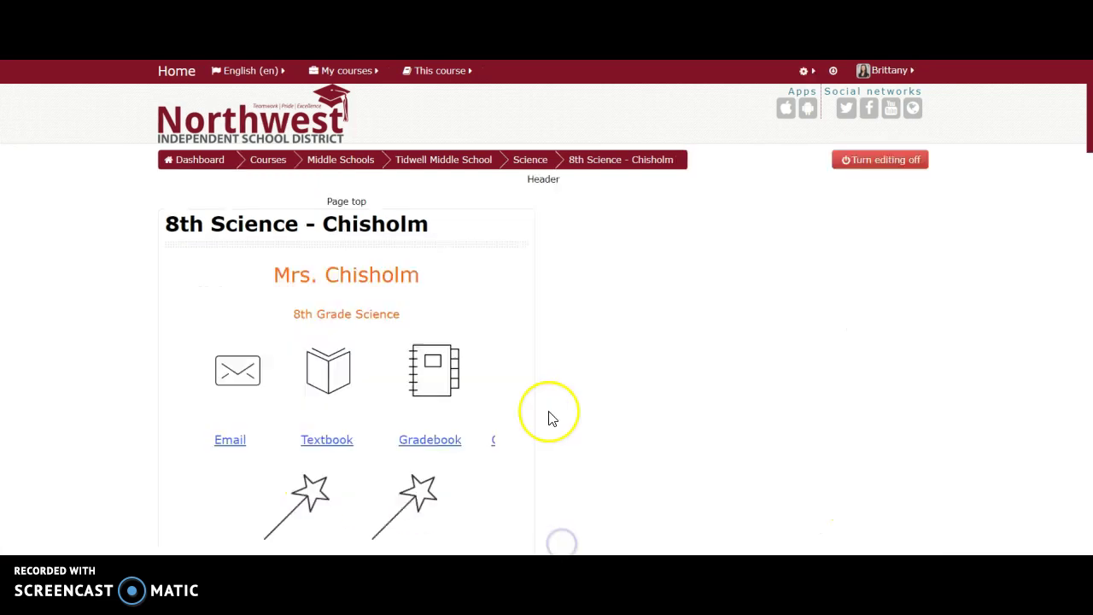
pyautogui.scroll(-15, 549, 415)
pyautogui.click(256, 348)
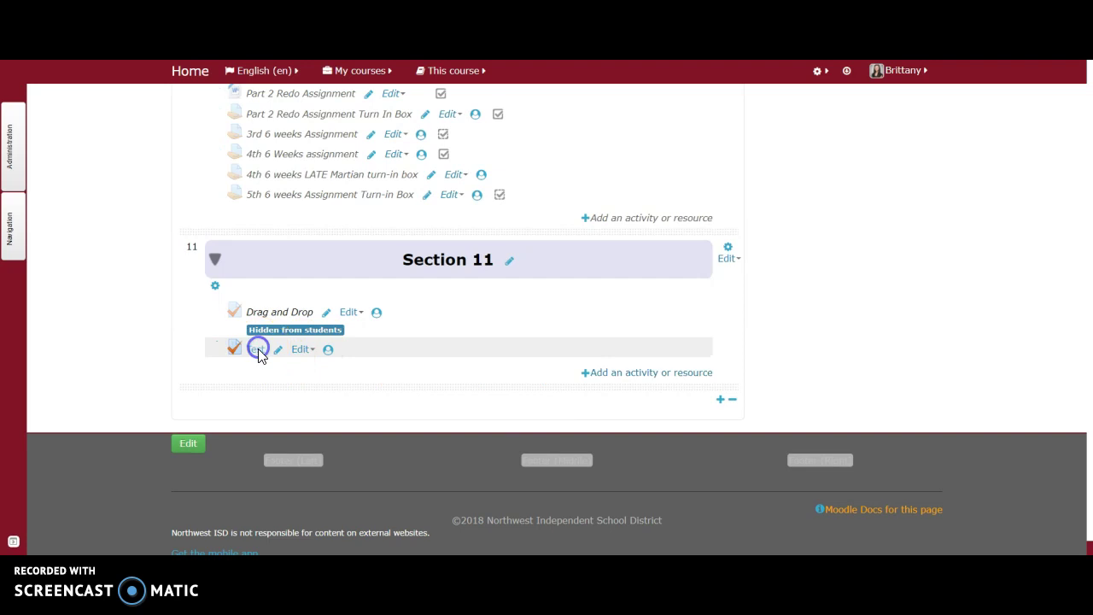
pyautogui.scroll(-2, 543, 388)
pyautogui.click(475, 366)
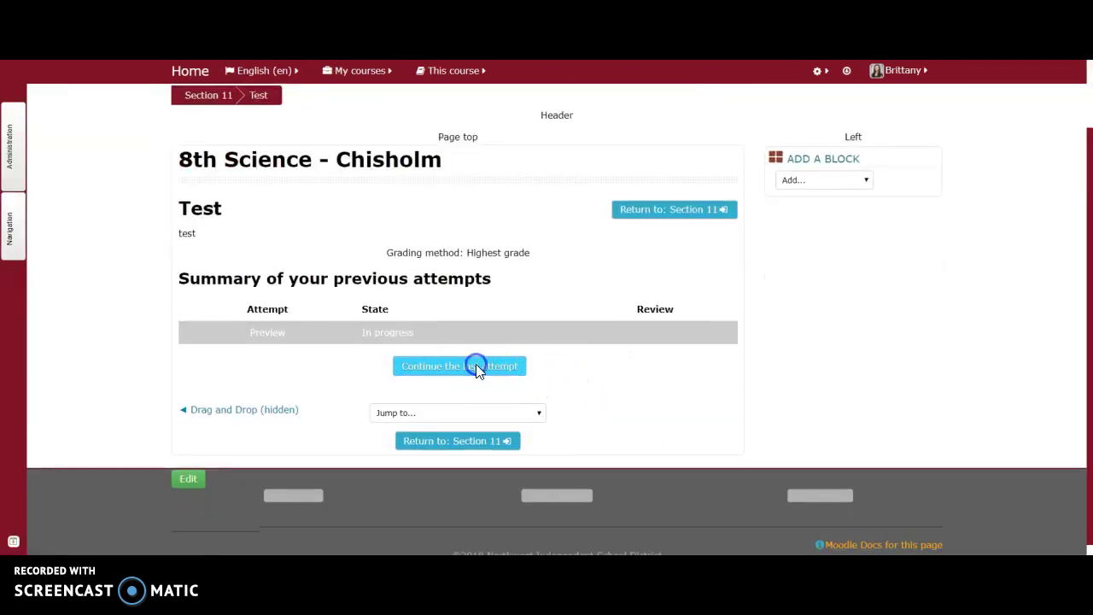
# Drag the pumpkin, #GOALS, Woot and other bitmoji off the picture into the tray.
pyautogui.scroll(-2, 655, 418)
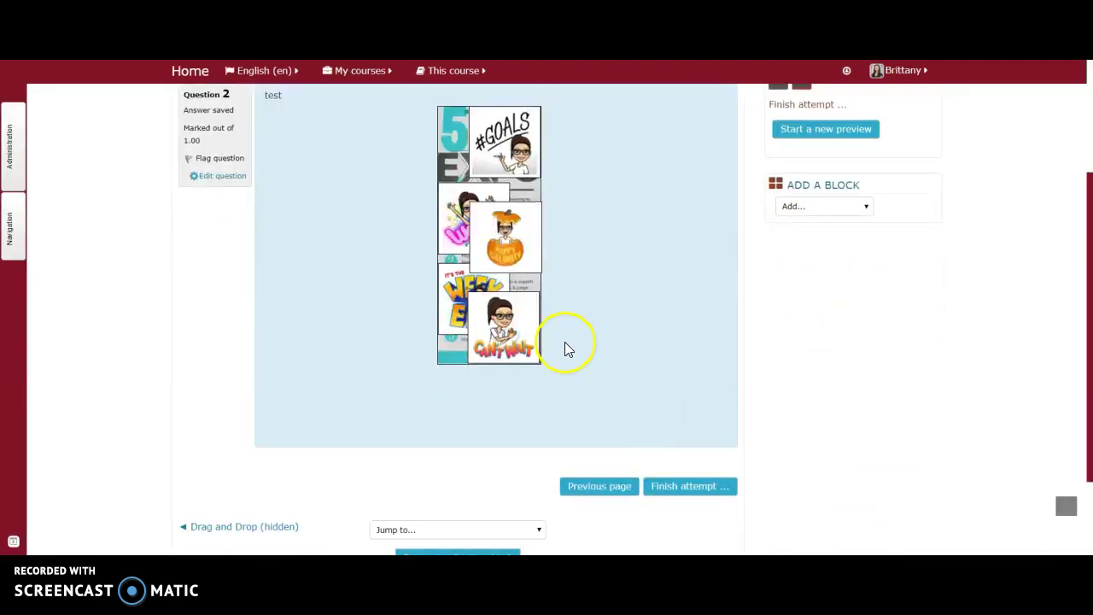
pyautogui.click(433, 372)
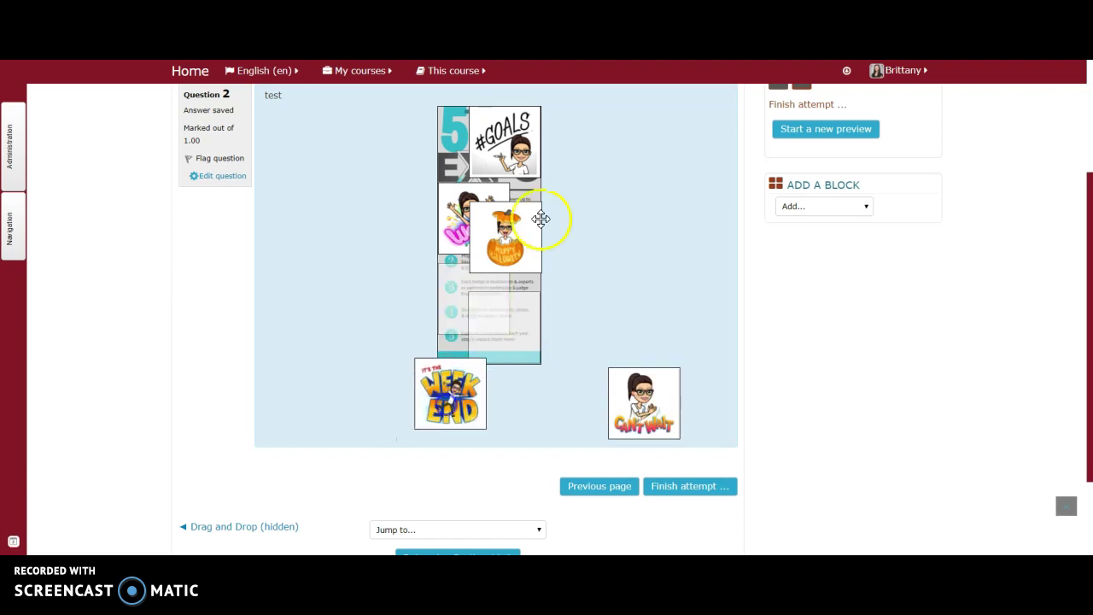
pyautogui.moveTo(541, 220); pyautogui.dragTo(544, 264)
pyautogui.moveTo(519, 135); pyautogui.dragTo(502, 166)
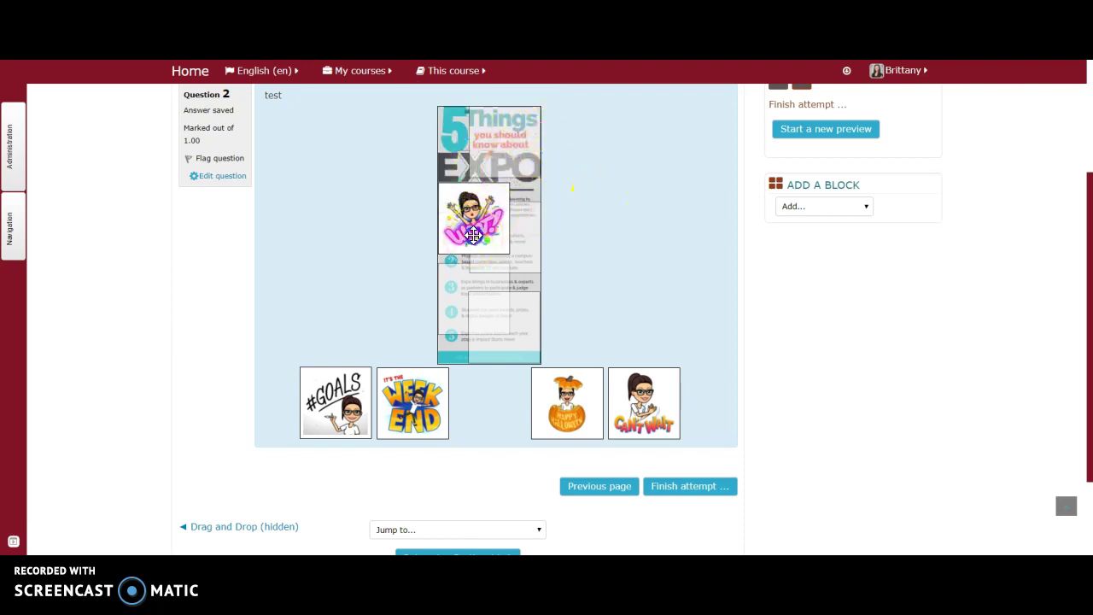
pyautogui.moveTo(474, 234); pyautogui.dragTo(507, 446)
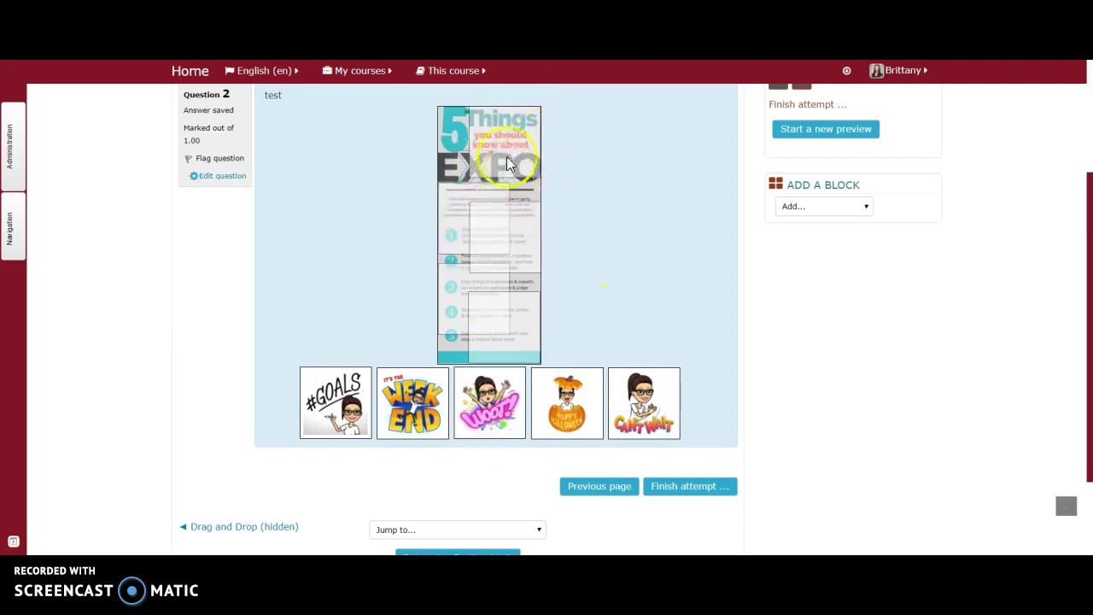